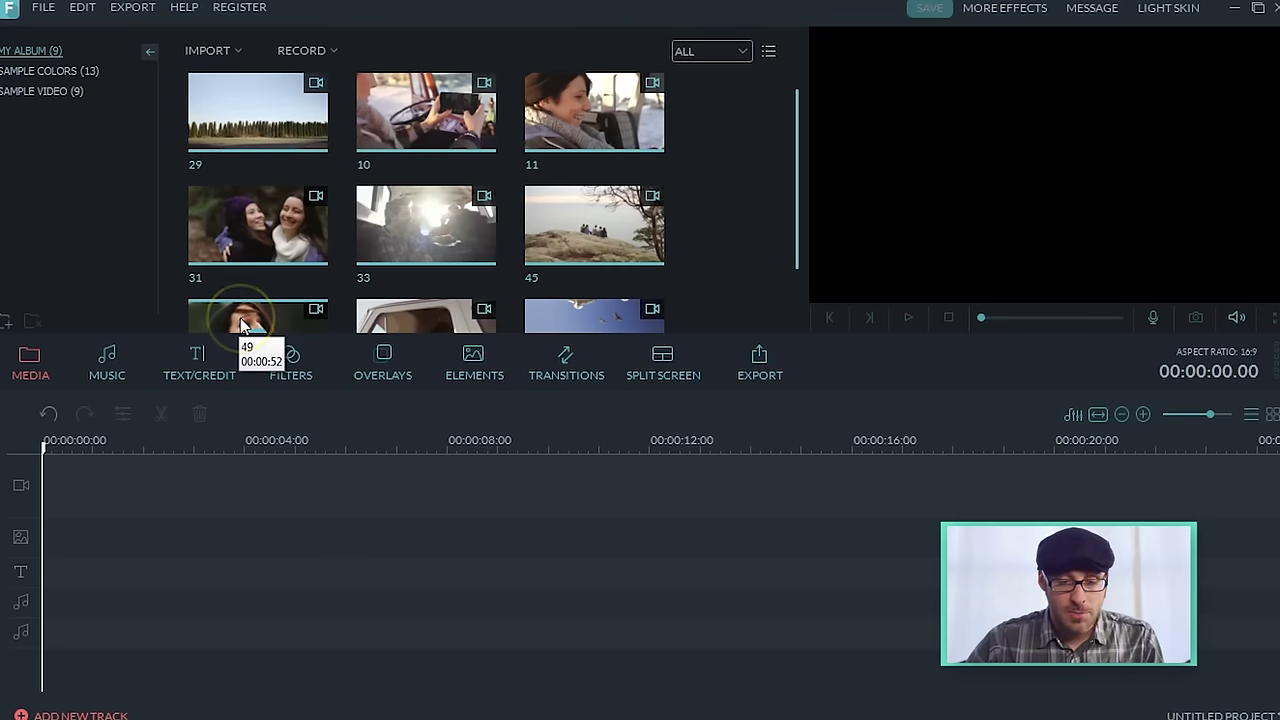
# Place clip 29 of the tree-lined road at the track start and preview the orange van passing
pyautogui.click(258, 113)
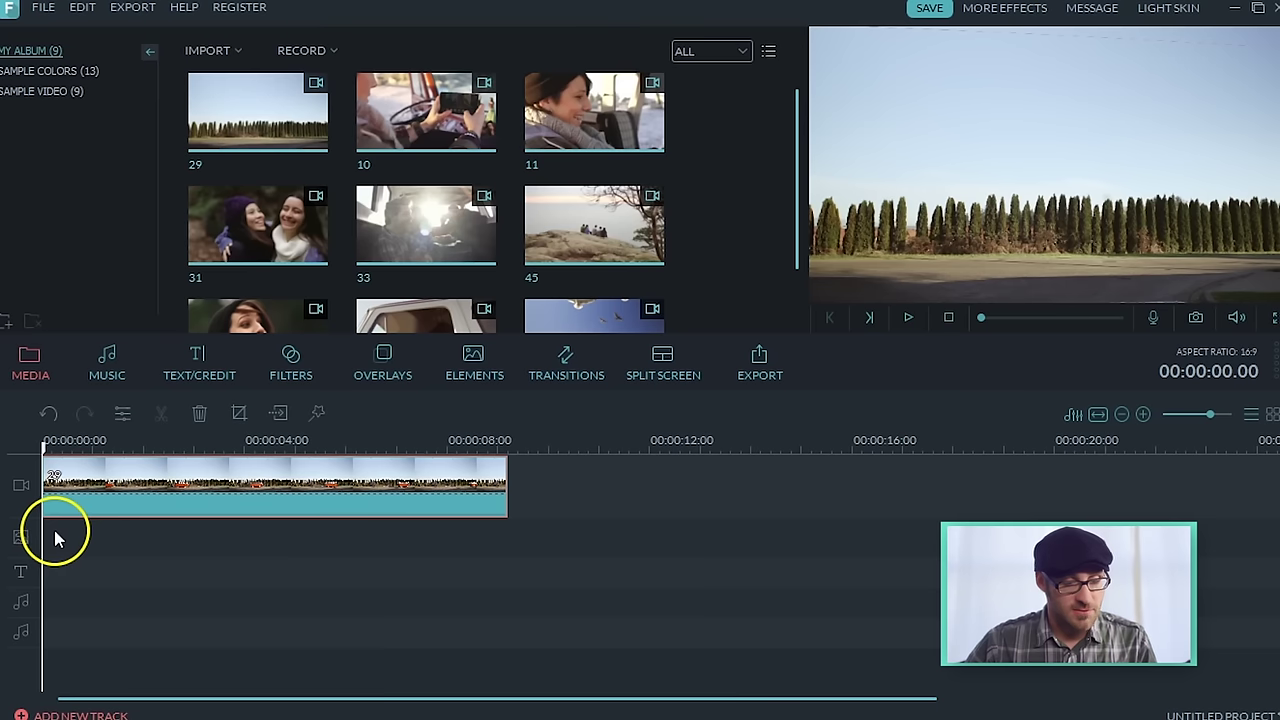
pyautogui.press('space')
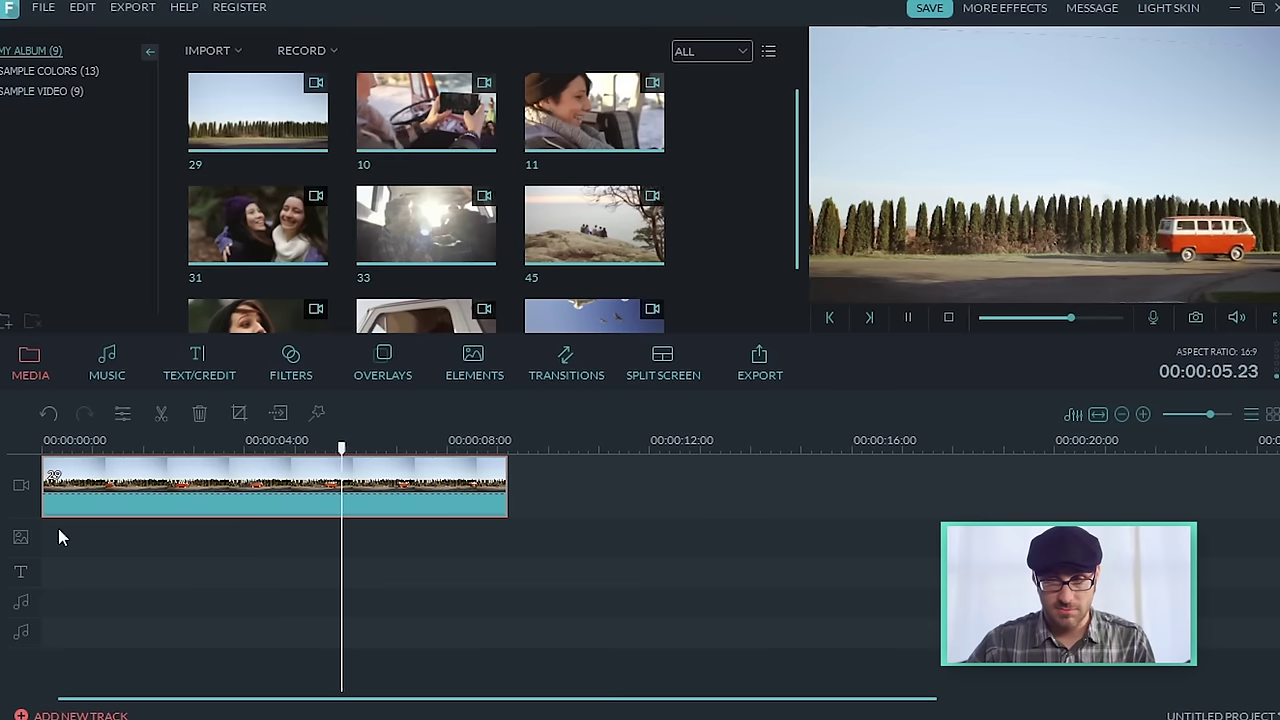
pyautogui.click(238, 490)
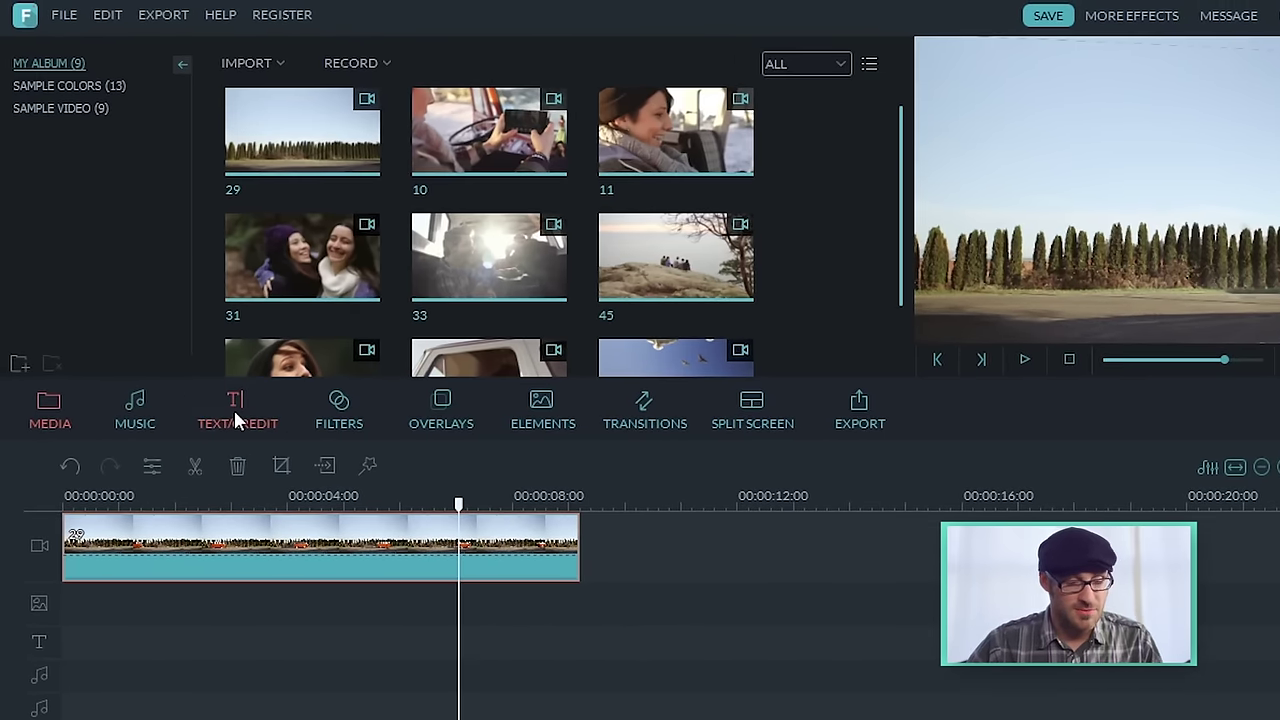
pyautogui.click(235, 412)
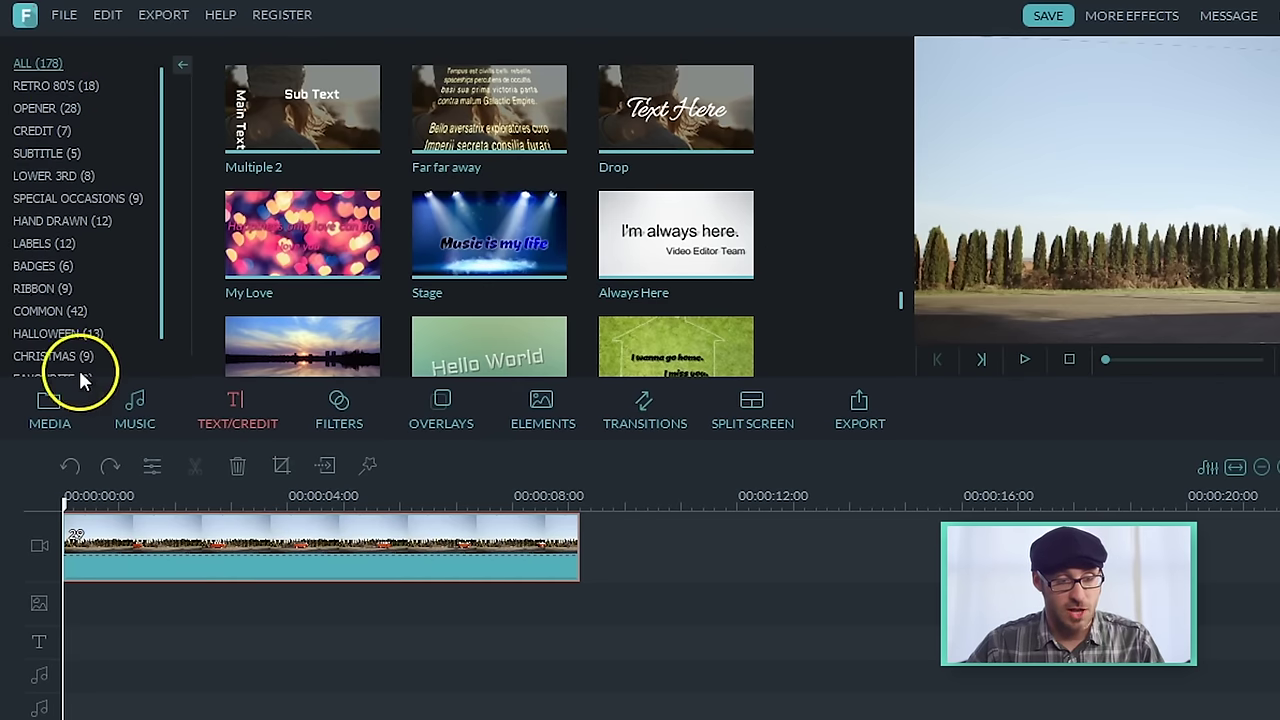
# Add the Stage title template to the timeline after the trees clip
pyautogui.click(676, 234)
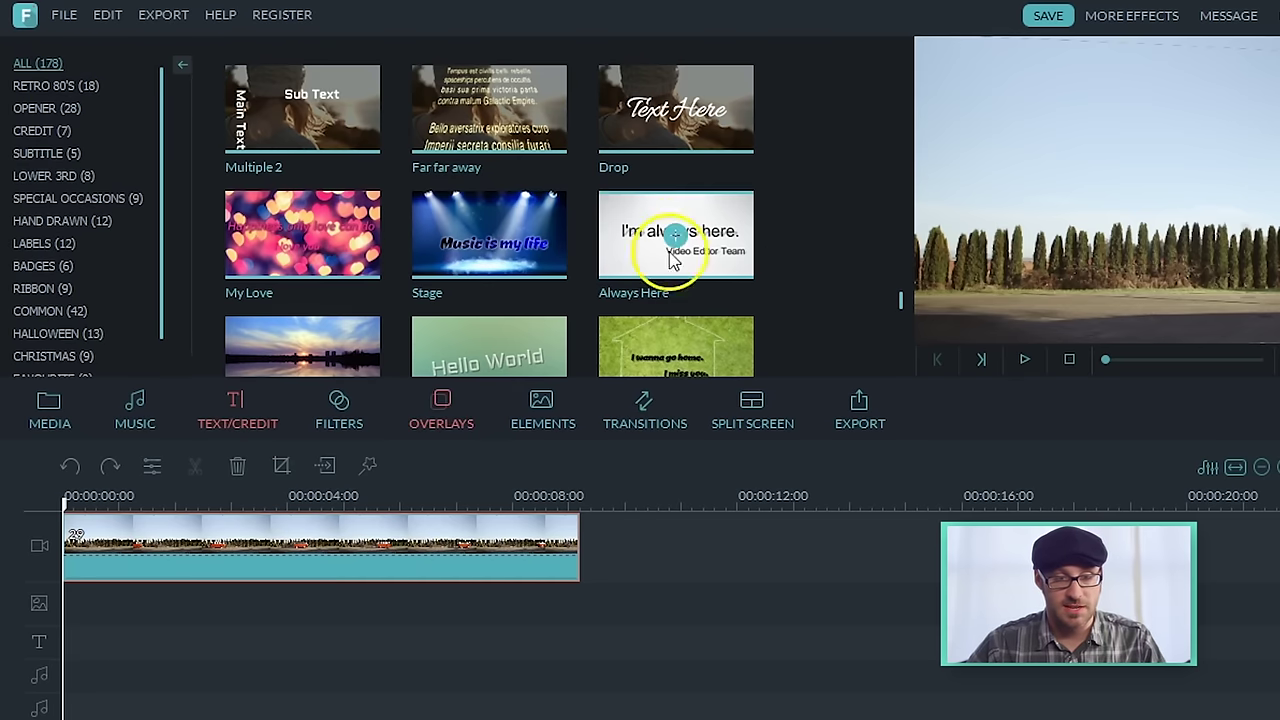
pyautogui.click(482, 250)
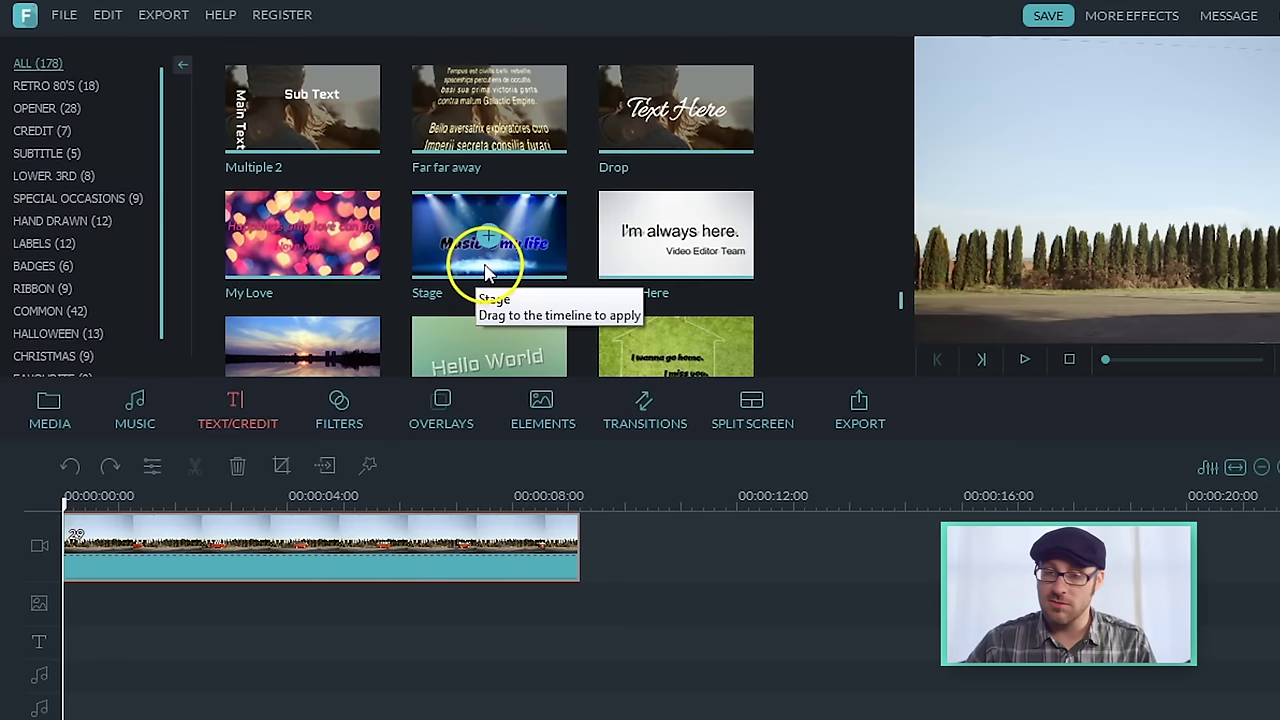
pyautogui.click(489, 238)
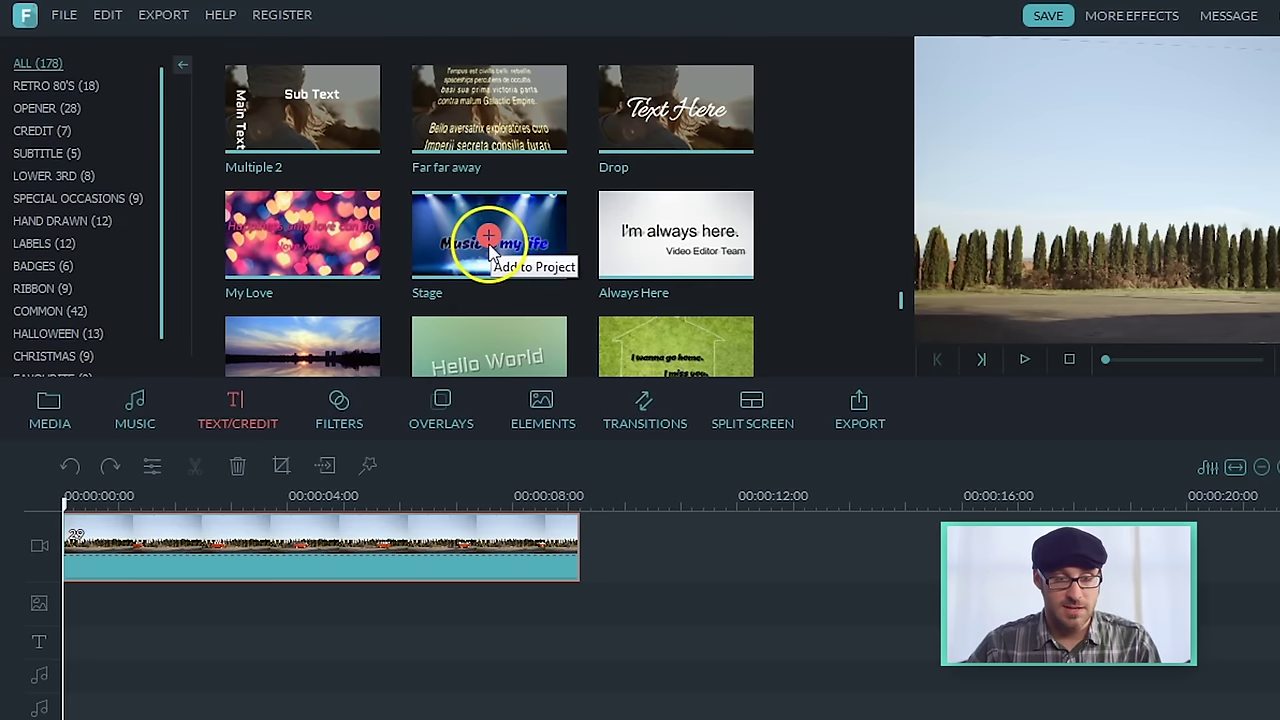
pyautogui.moveTo(478, 252); pyautogui.dragTo(638, 537)
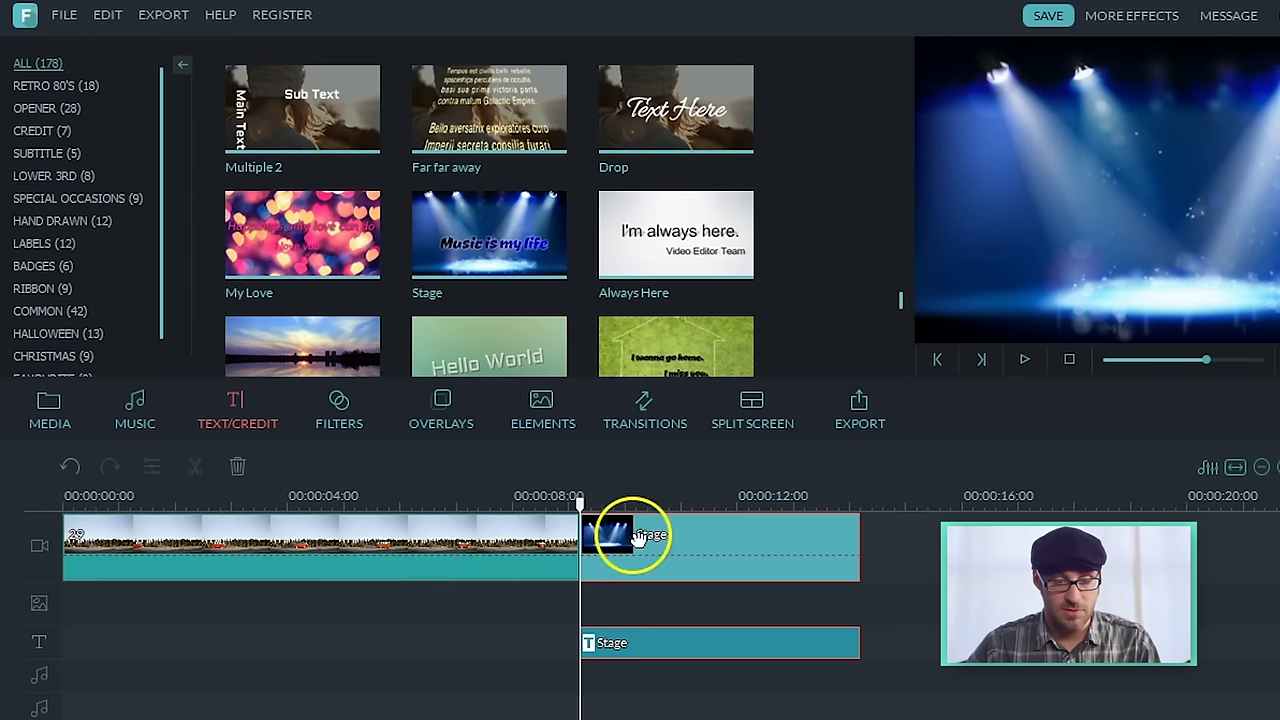
# Delete the Stage spotlight backdrop and slide its text under the trees clip
pyautogui.click(701, 567)
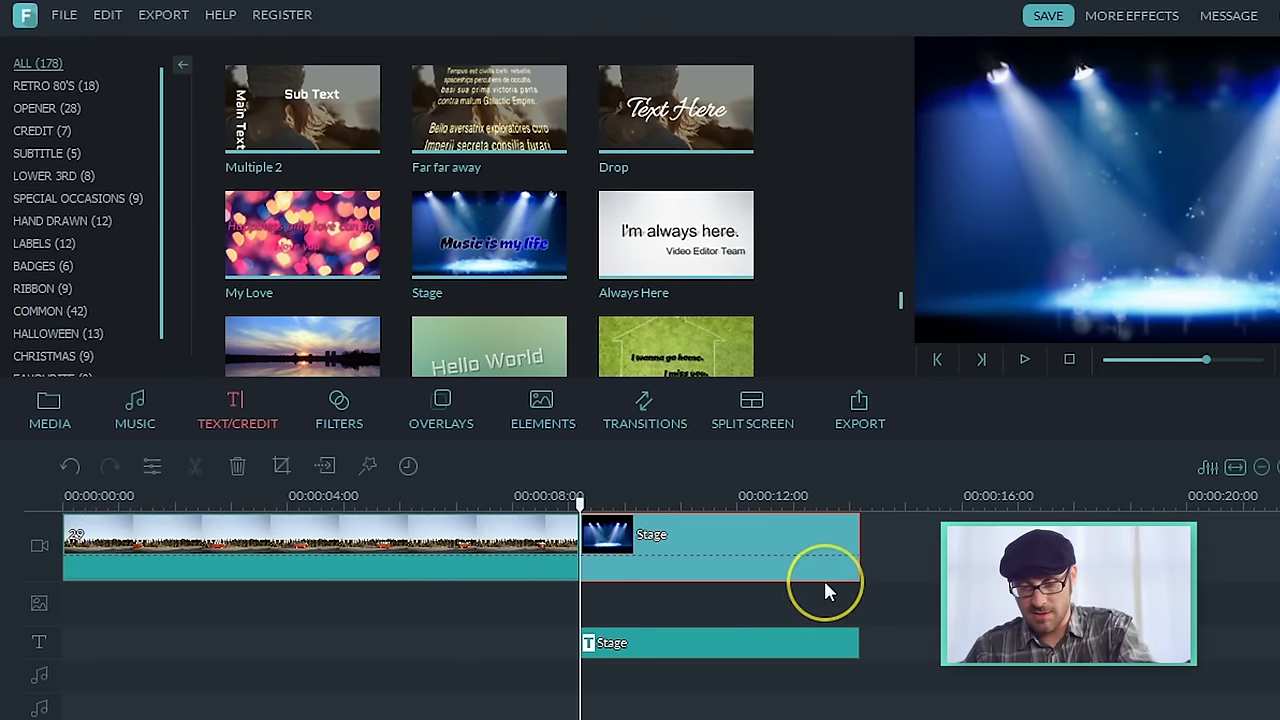
pyautogui.press('Delete')
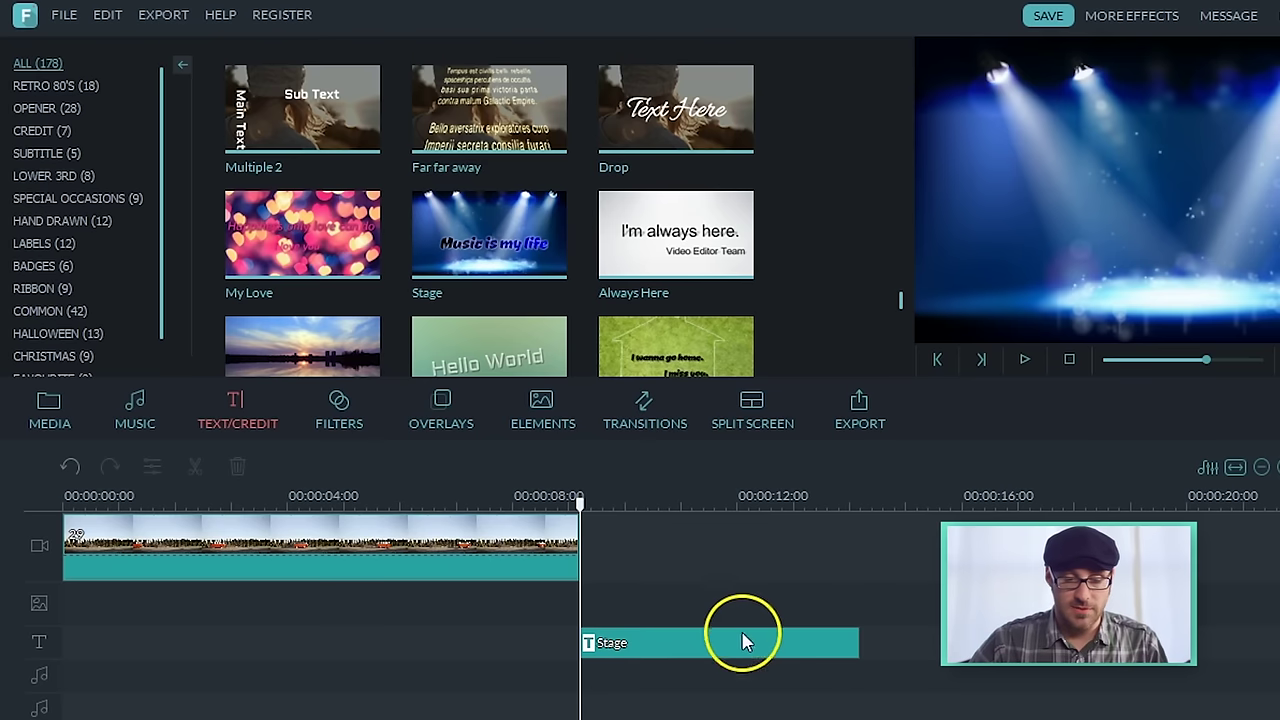
pyautogui.moveTo(718, 655); pyautogui.dragTo(297, 647)
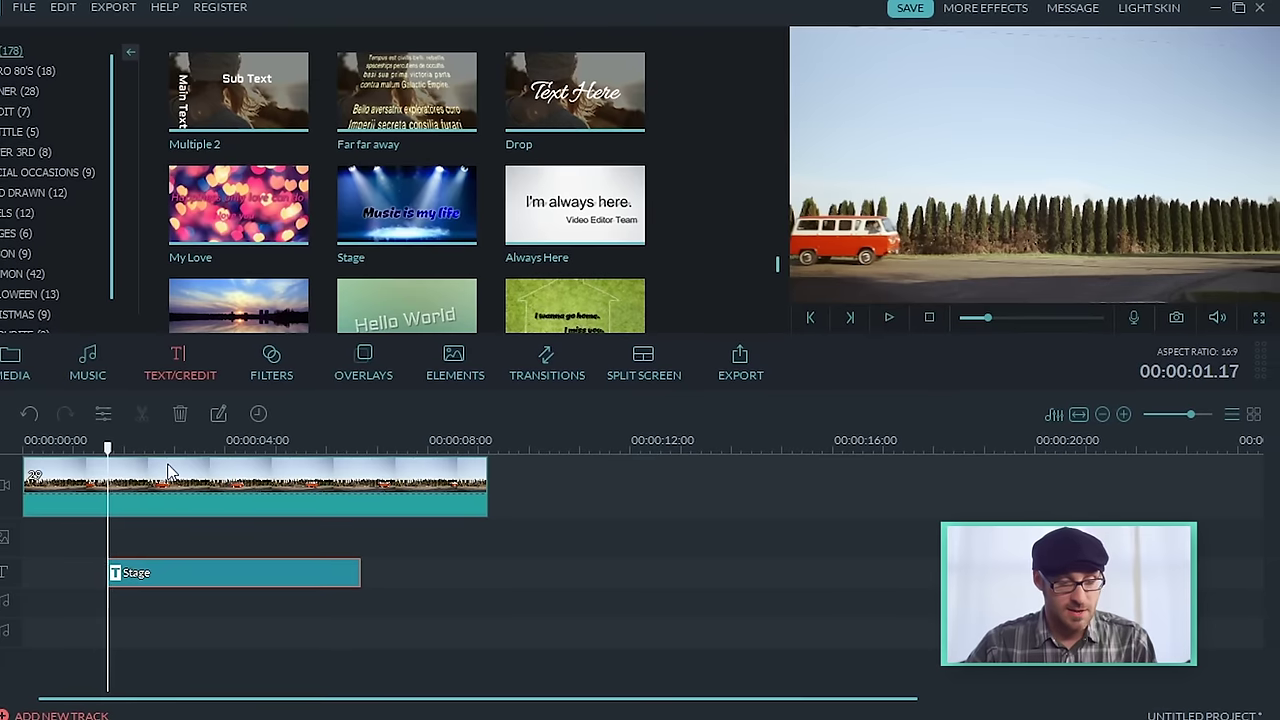
# Play the timeline, stop at 5.19 s, and select the 'Music is my life' title
pyautogui.press('space')
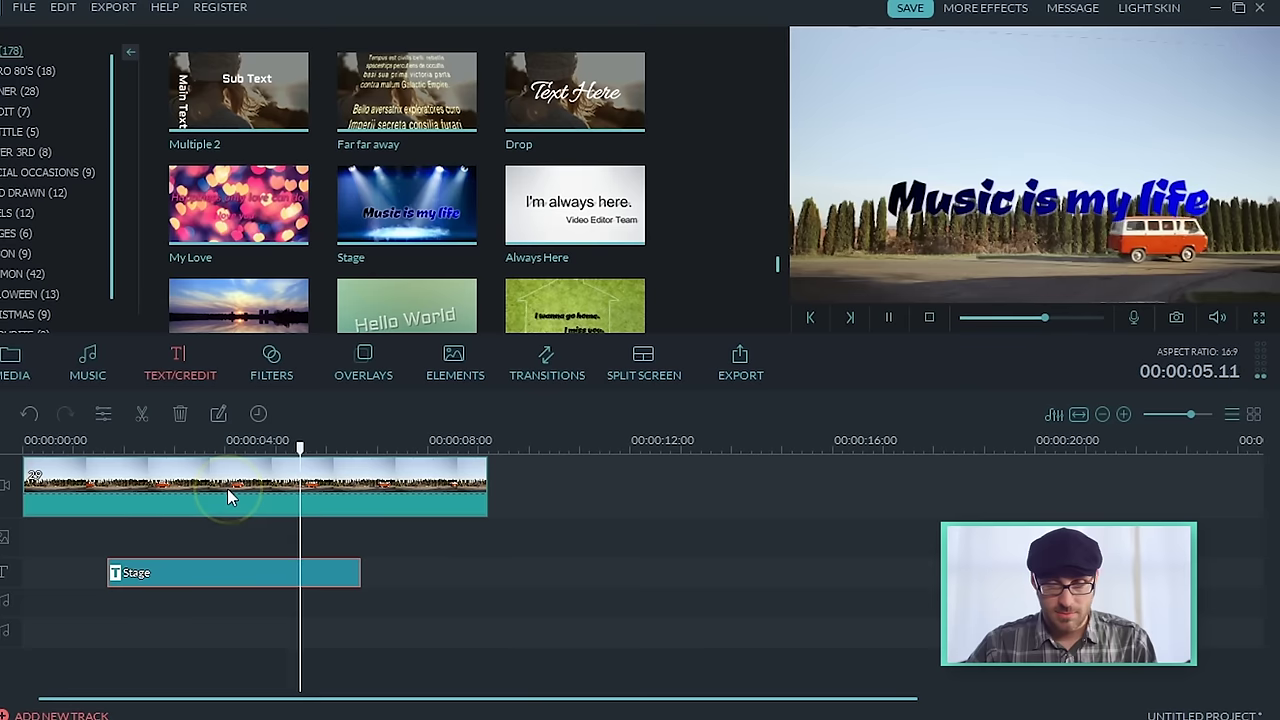
pyautogui.press('space')
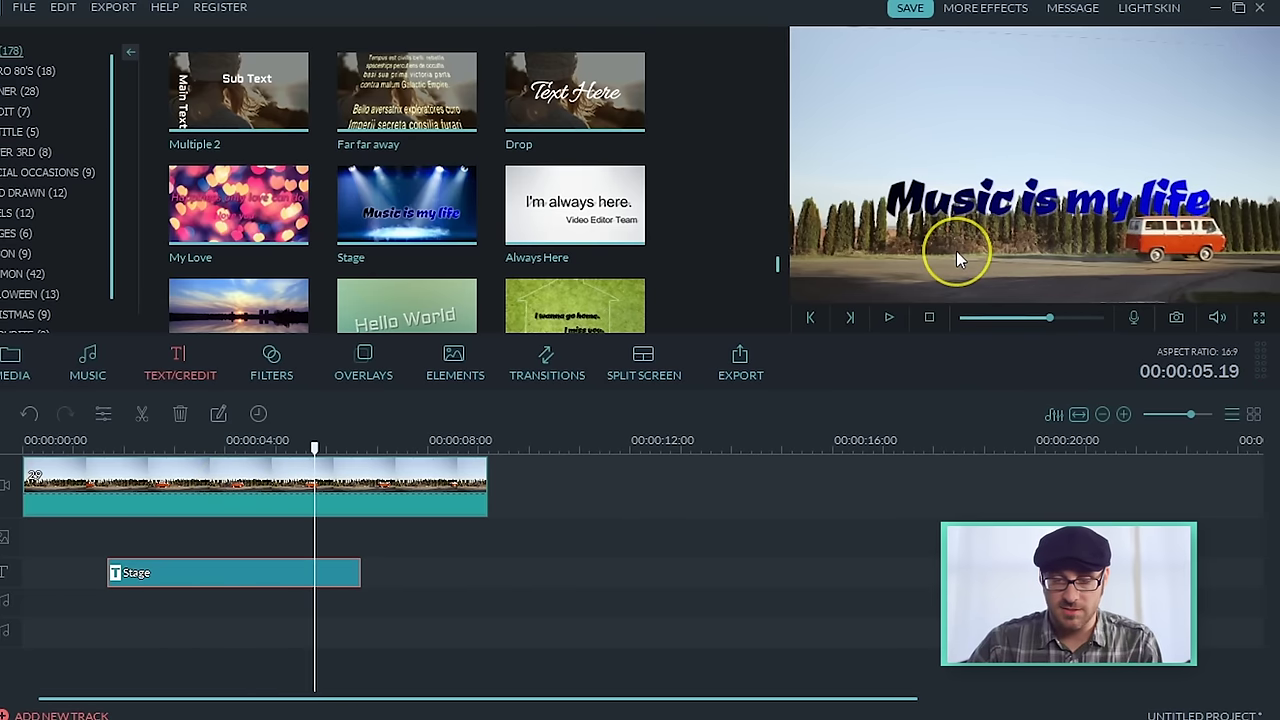
pyautogui.click(1018, 215)
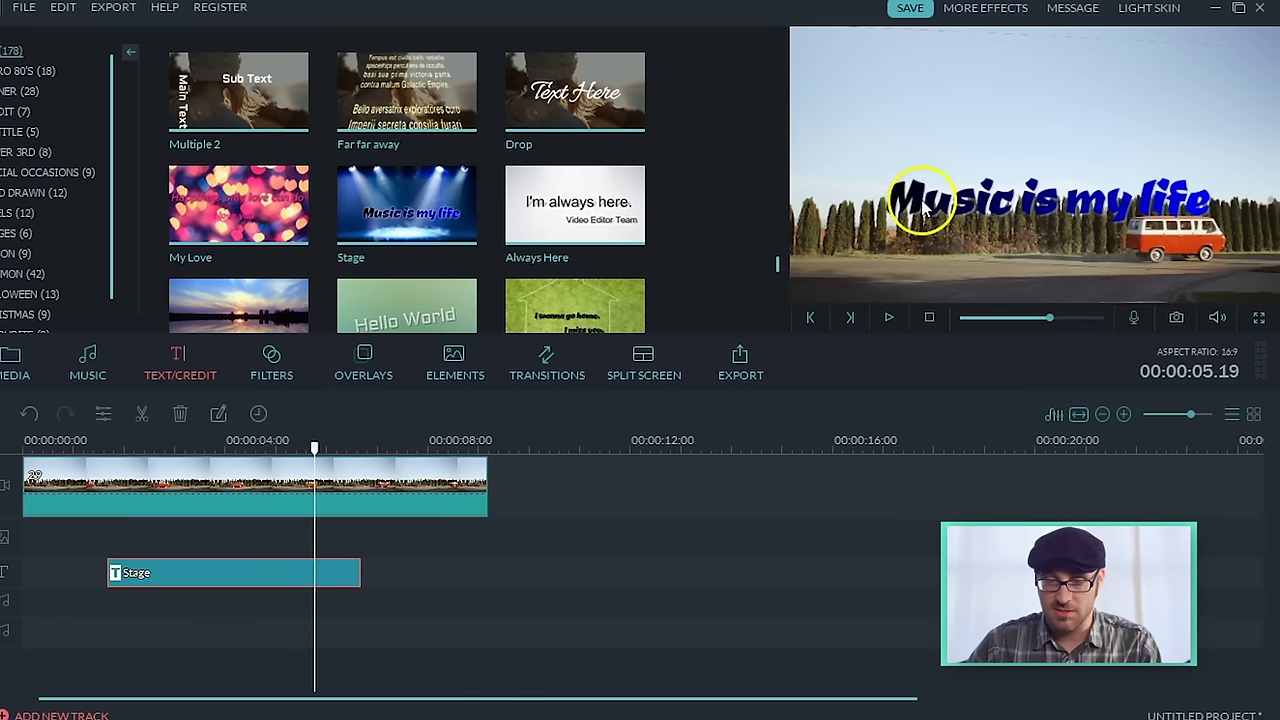
# Move the 'Music is my life' title higher above the trees, centred horizontally, and apply
pyautogui.doubleClick(270, 571)
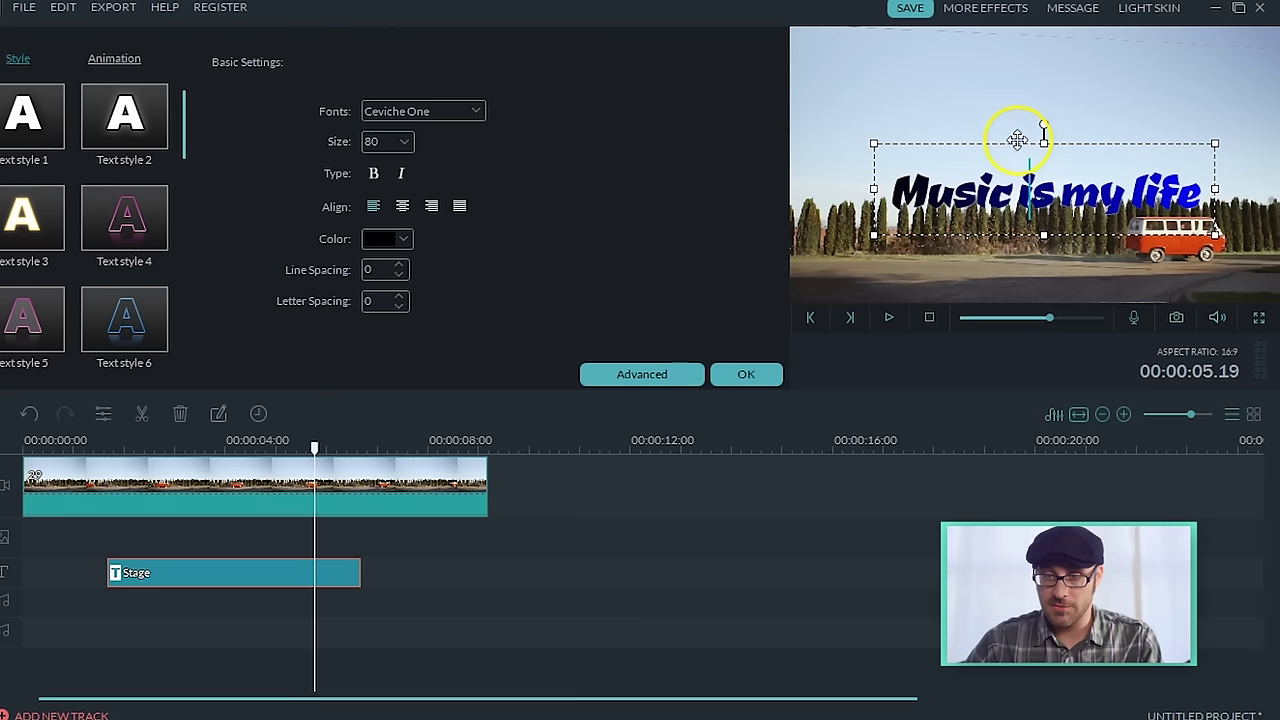
pyautogui.moveTo(1021, 143); pyautogui.dragTo(1023, 122)
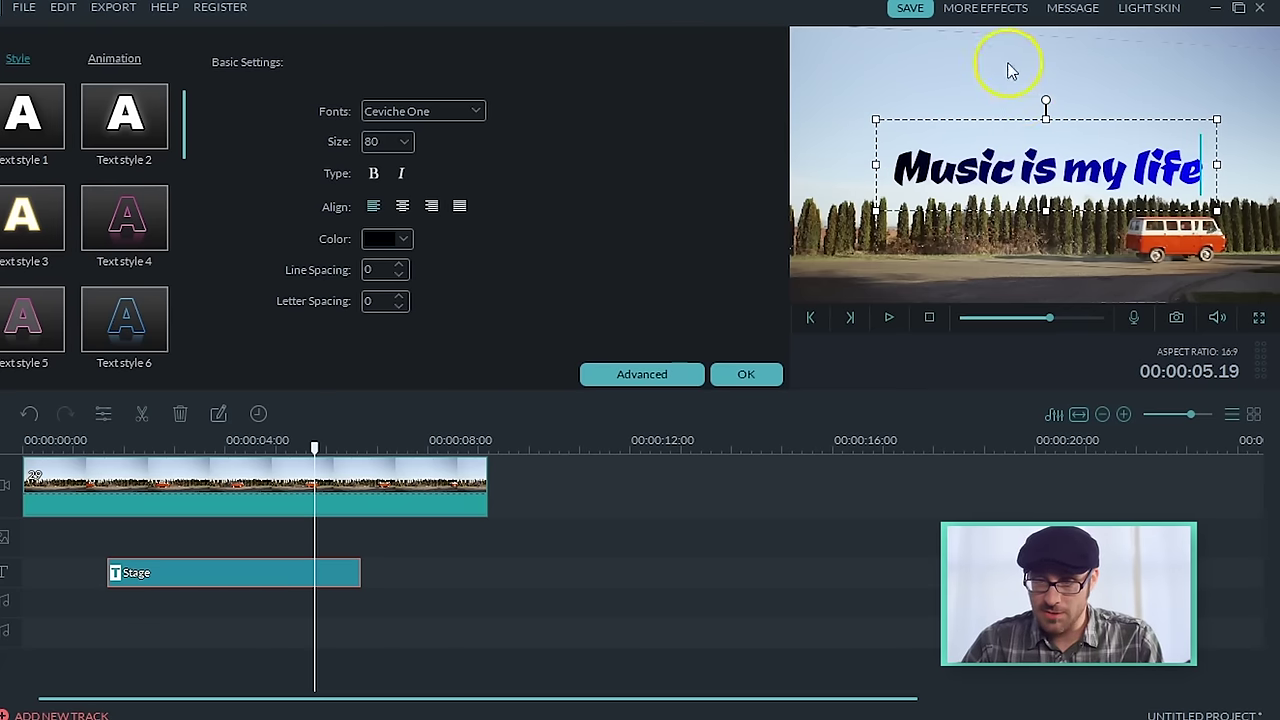
pyautogui.moveTo(1010, 118); pyautogui.dragTo(999, 118)
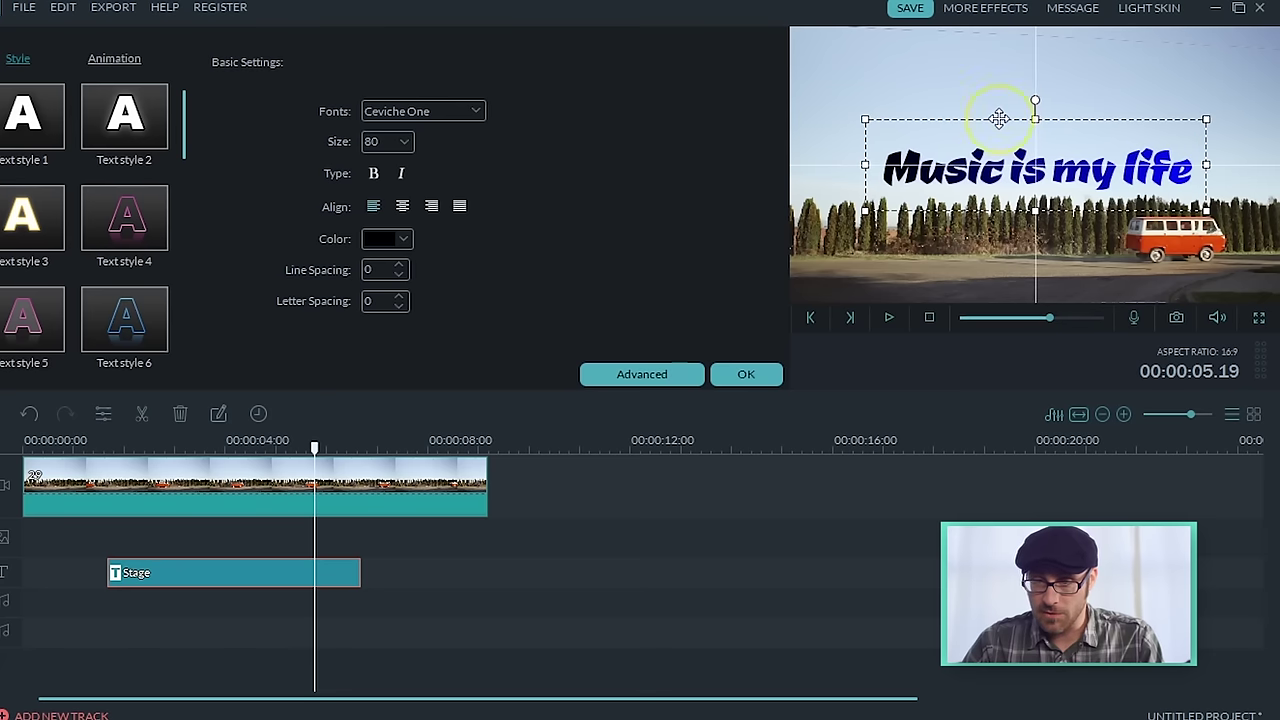
pyautogui.moveTo(1002, 118)
pyautogui.mouseDown()
pyautogui.moveTo(1034, 118)
pyautogui.moveTo(1013, 118)
pyautogui.mouseUp()
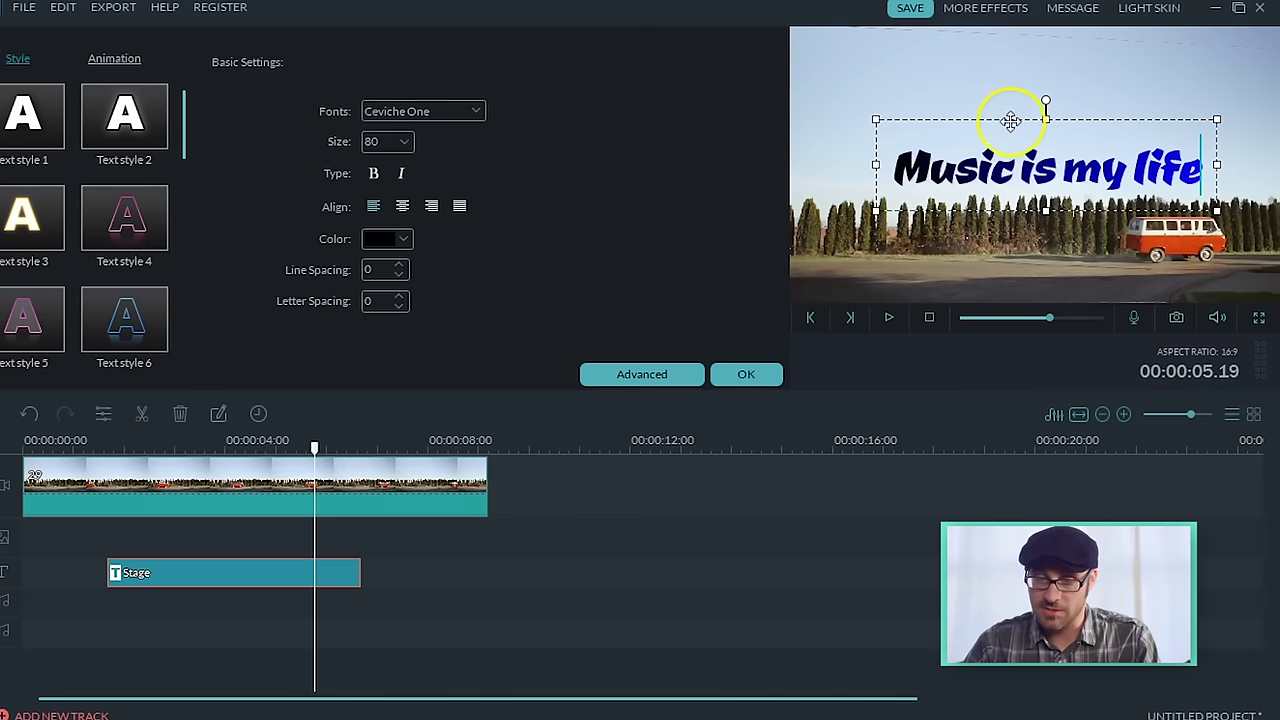
pyautogui.moveTo(1077, 153); pyautogui.dragTo(1021, 177)
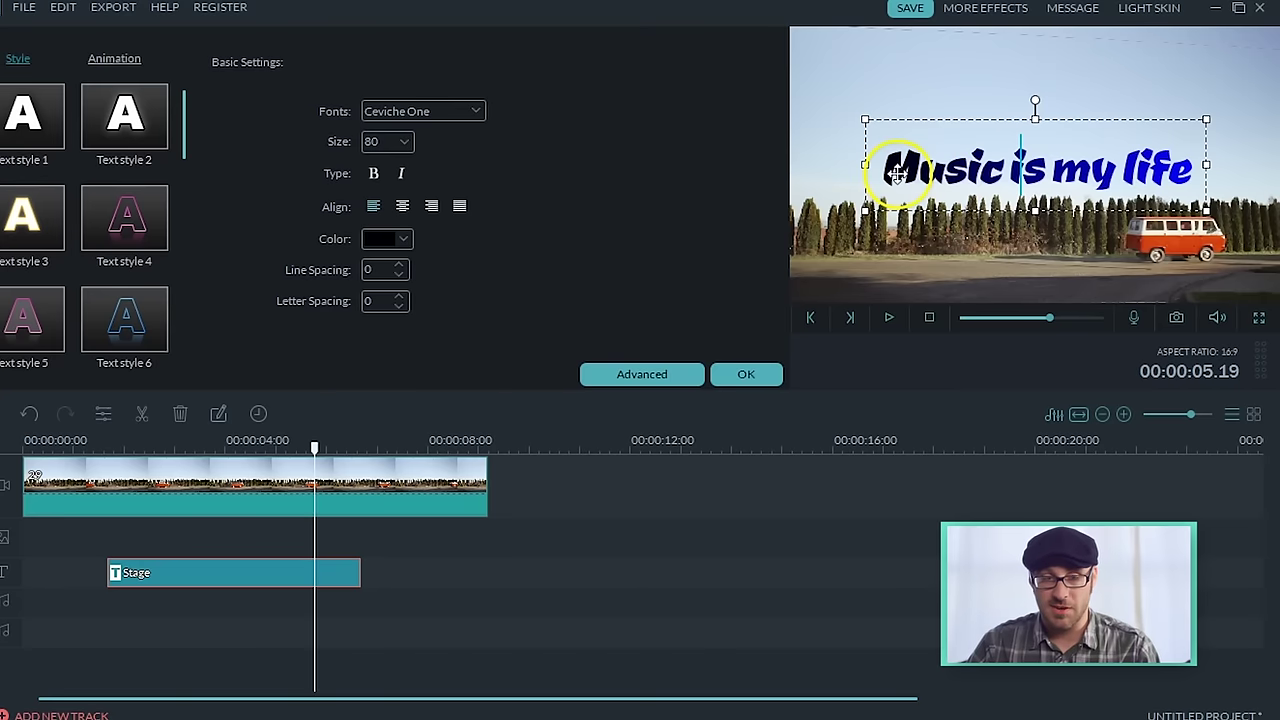
pyautogui.click(746, 376)
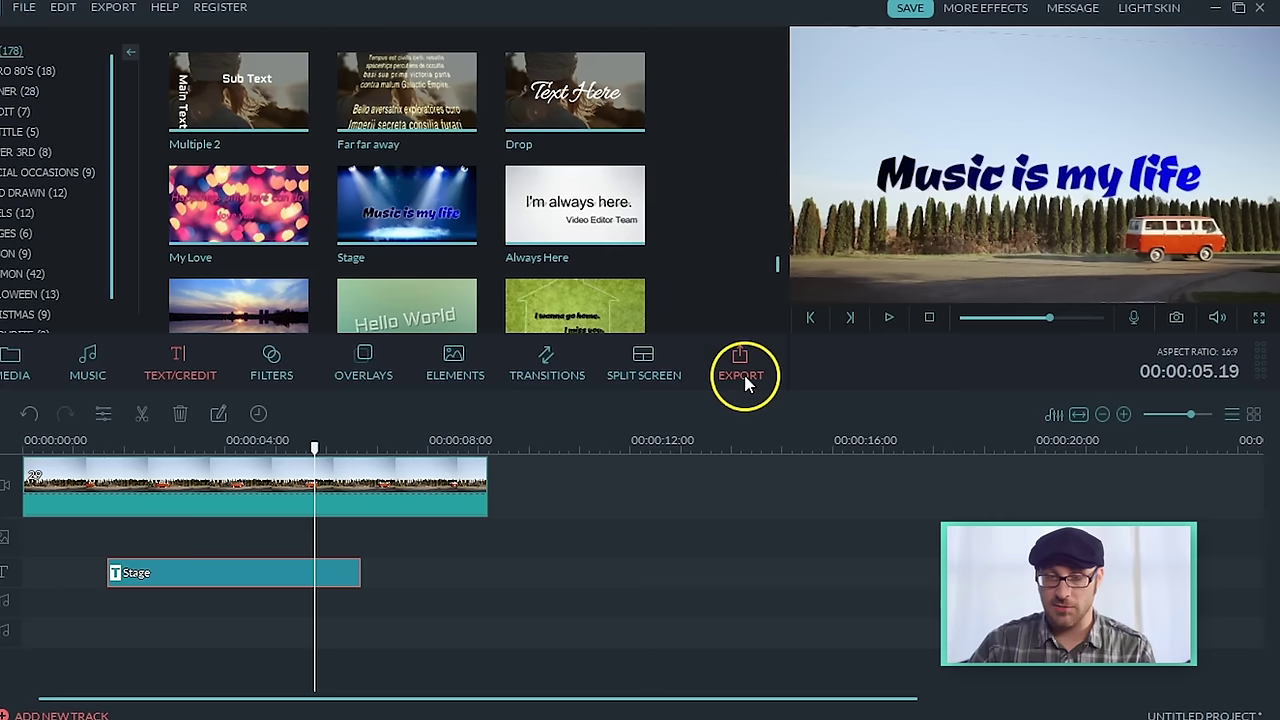
# Close the title settings, restore Filmora to a smaller window, and switch to Chrome
pyautogui.click(705, 472)
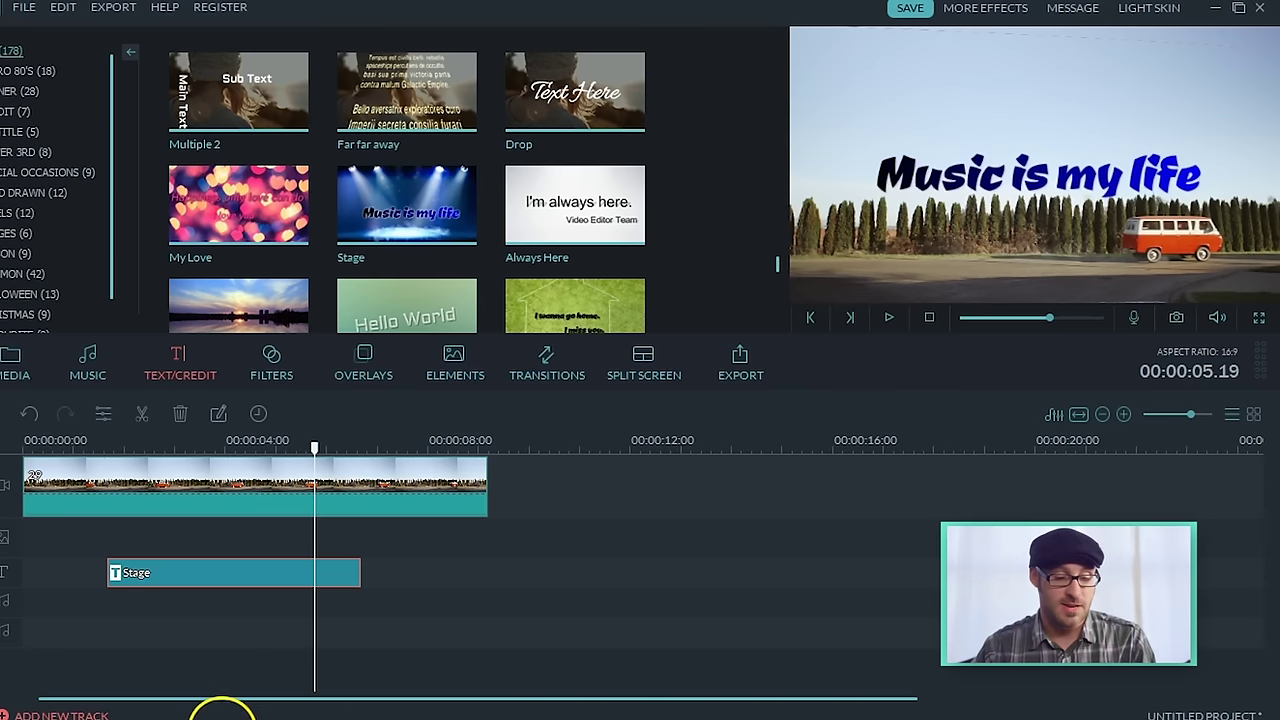
pyautogui.click(1238, 8)
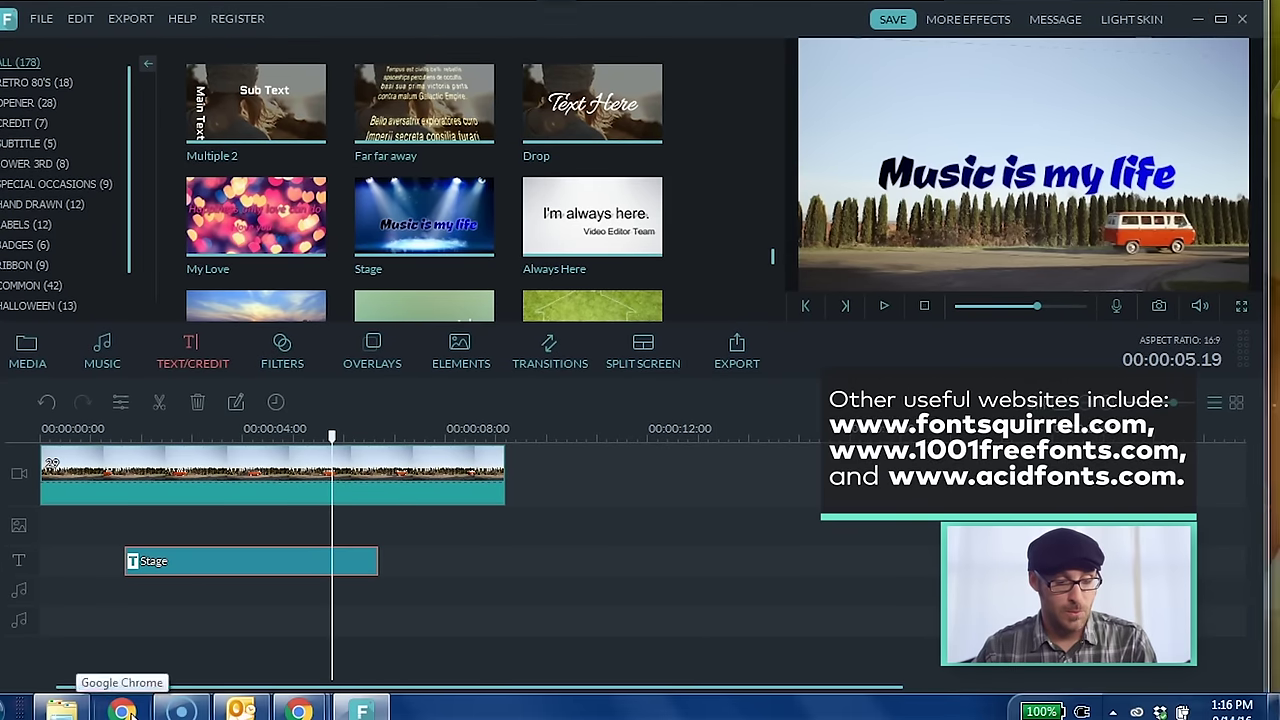
pyautogui.click(122, 710)
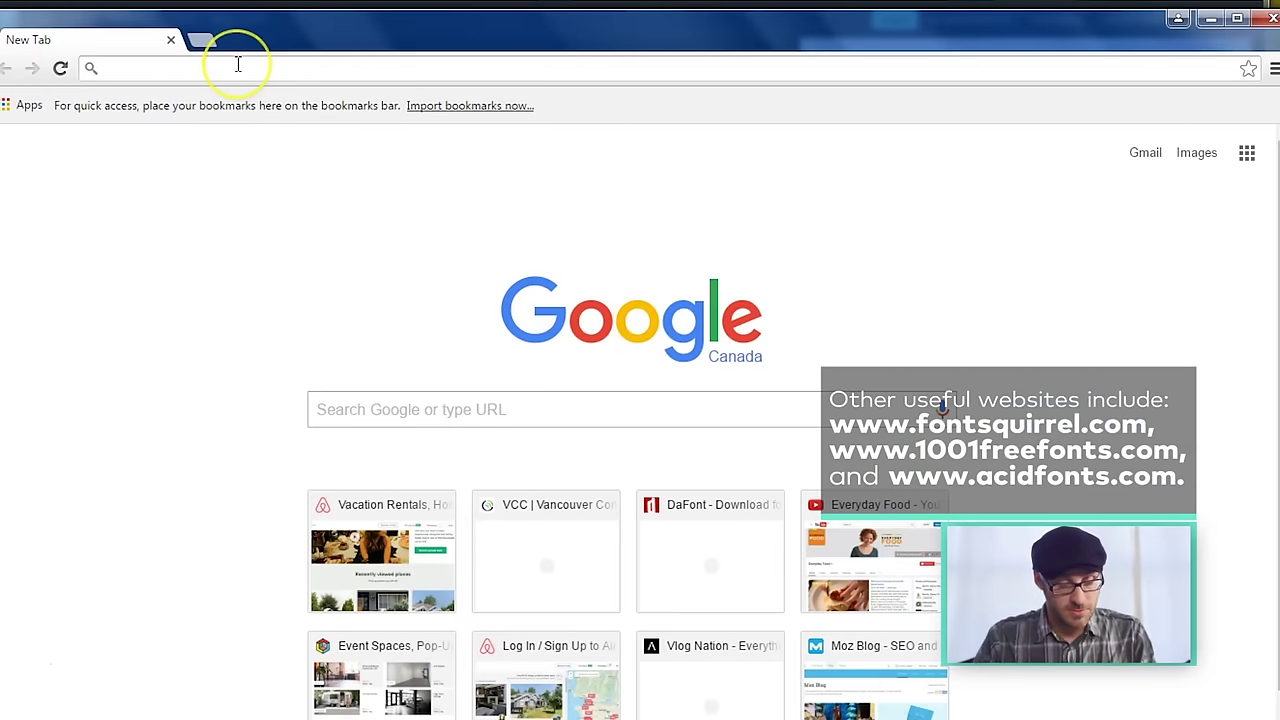
# Go to the dafont.com website in Chrome
pyautogui.write('dafont')
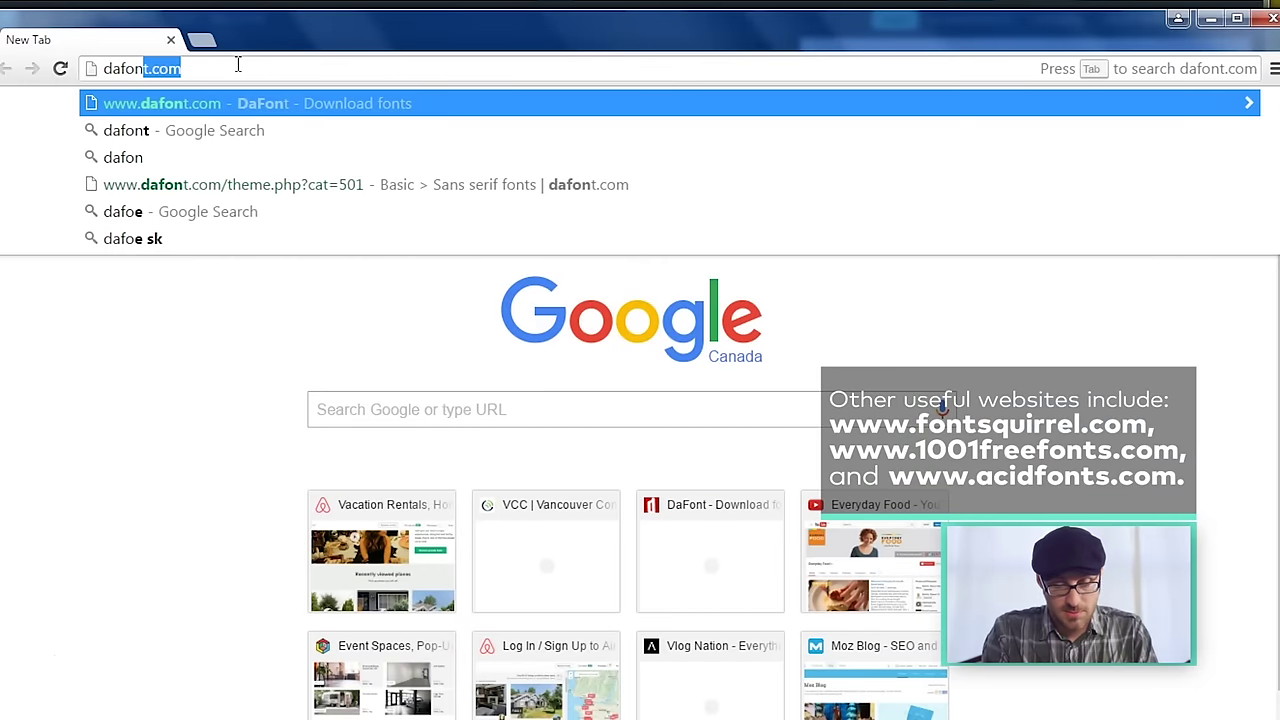
pyautogui.write('.com')
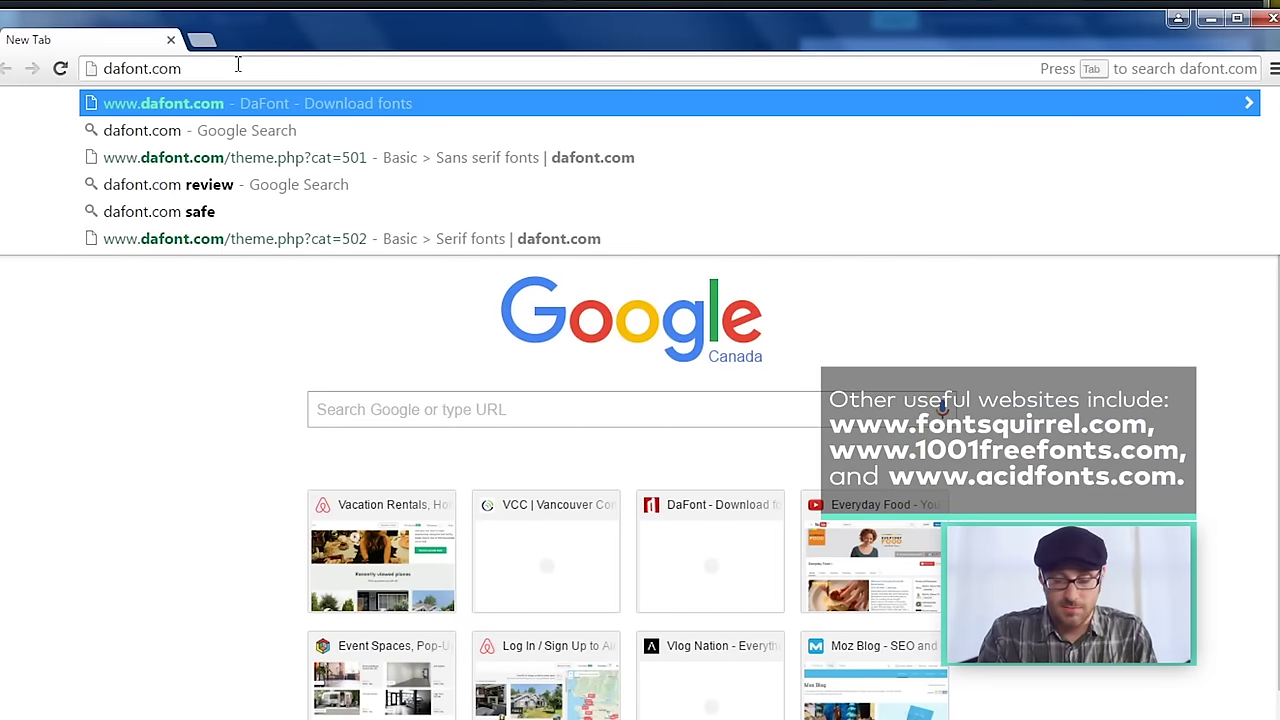
pyautogui.press('Return')
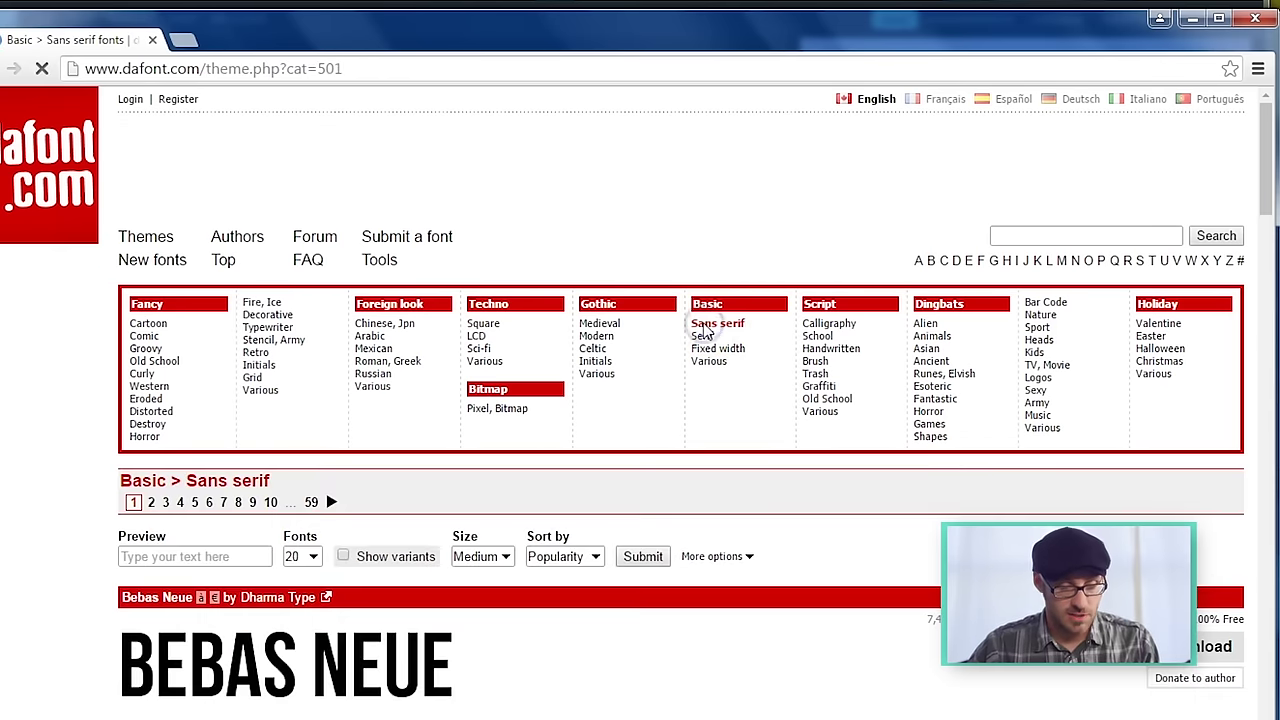
# Browse DaFont's Basic > Serif font category
pyautogui.scroll(-5, 471, 655)
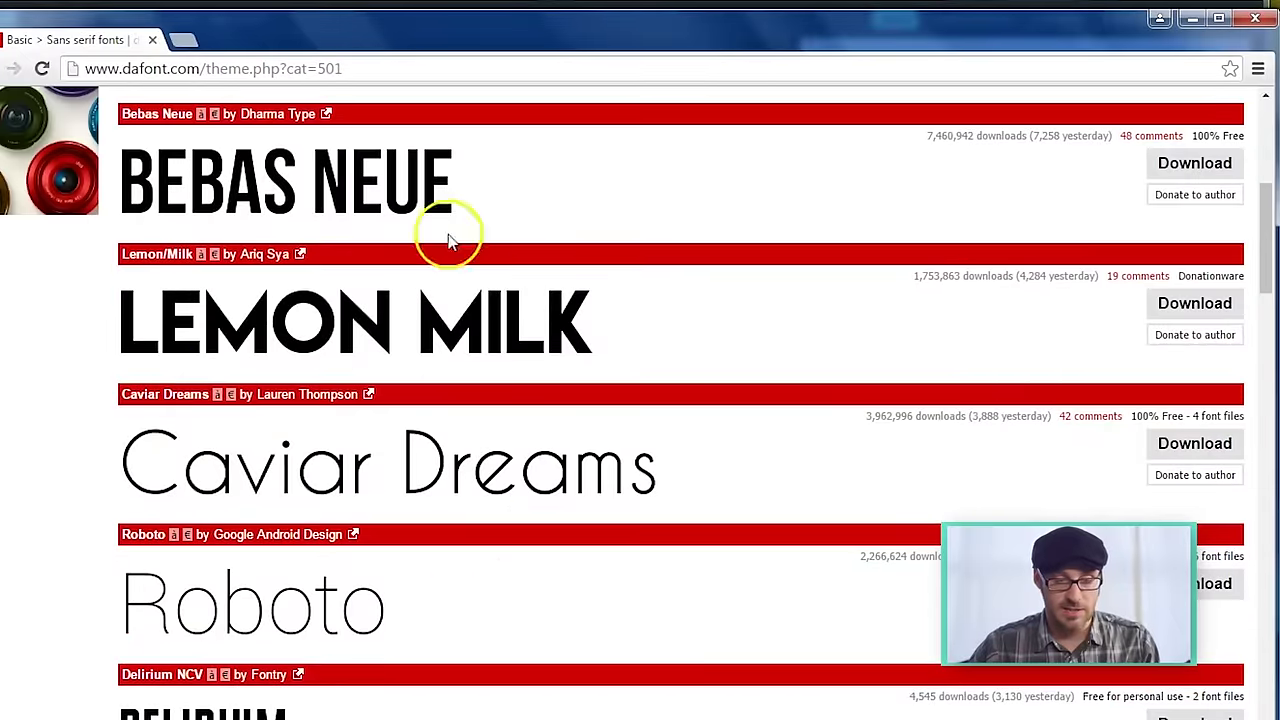
pyautogui.scroll(2, 628, 345)
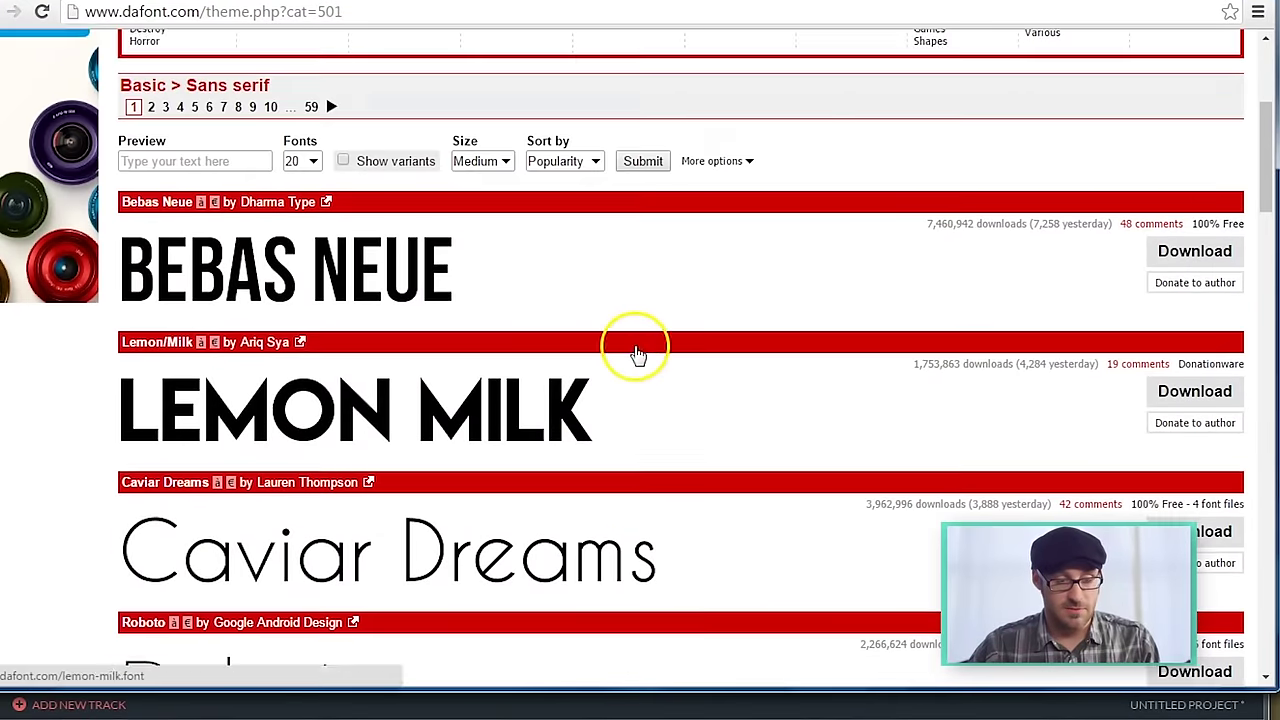
pyautogui.scroll(1, 638, 356)
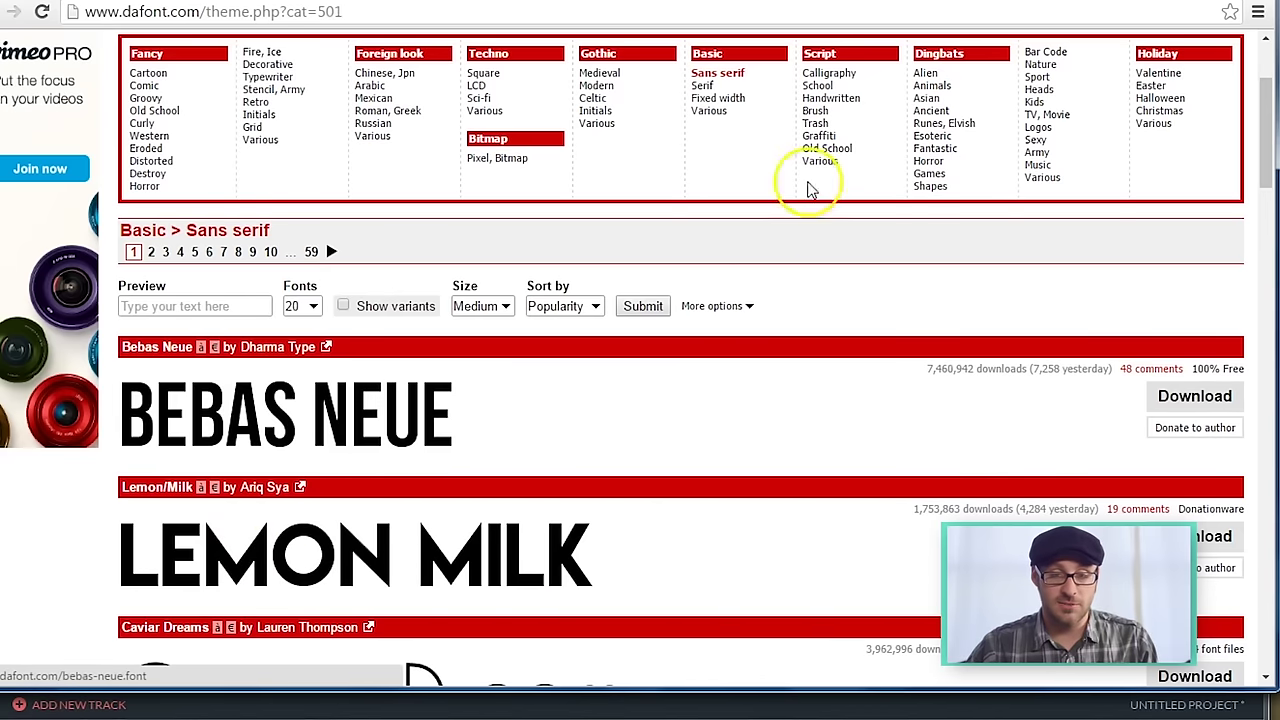
pyautogui.click(703, 88)
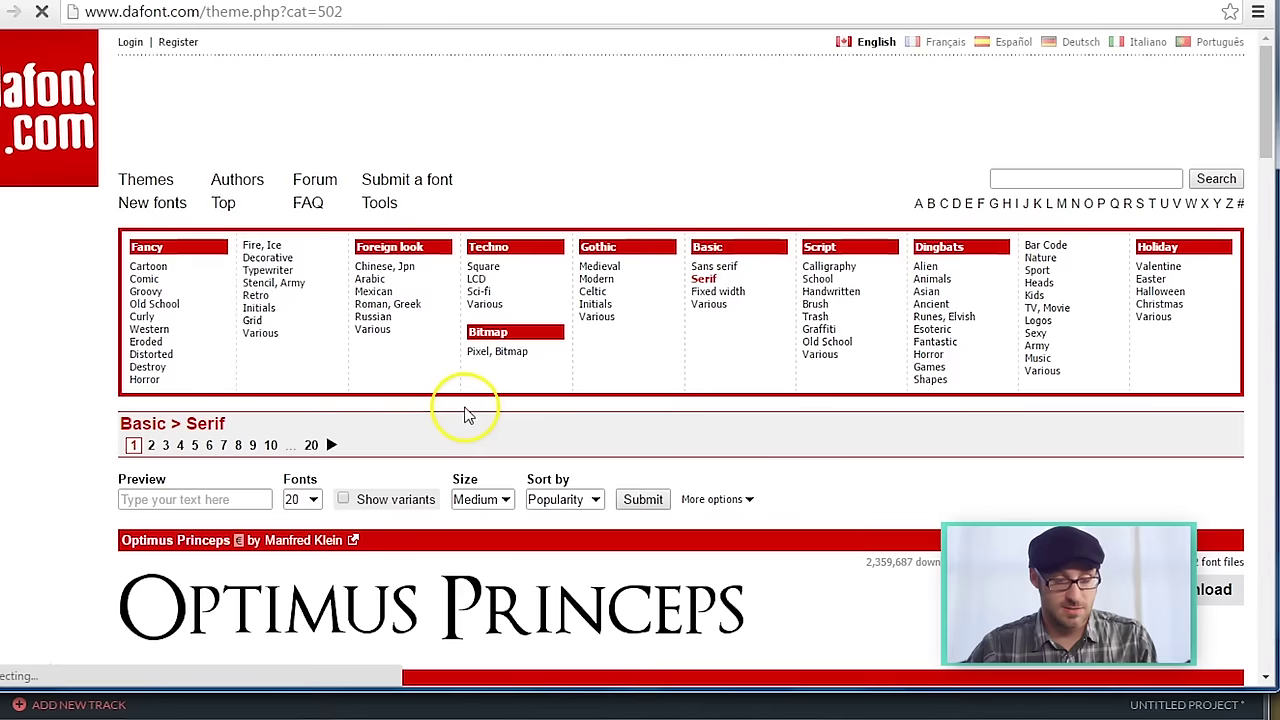
pyautogui.scroll(-5, 520, 463)
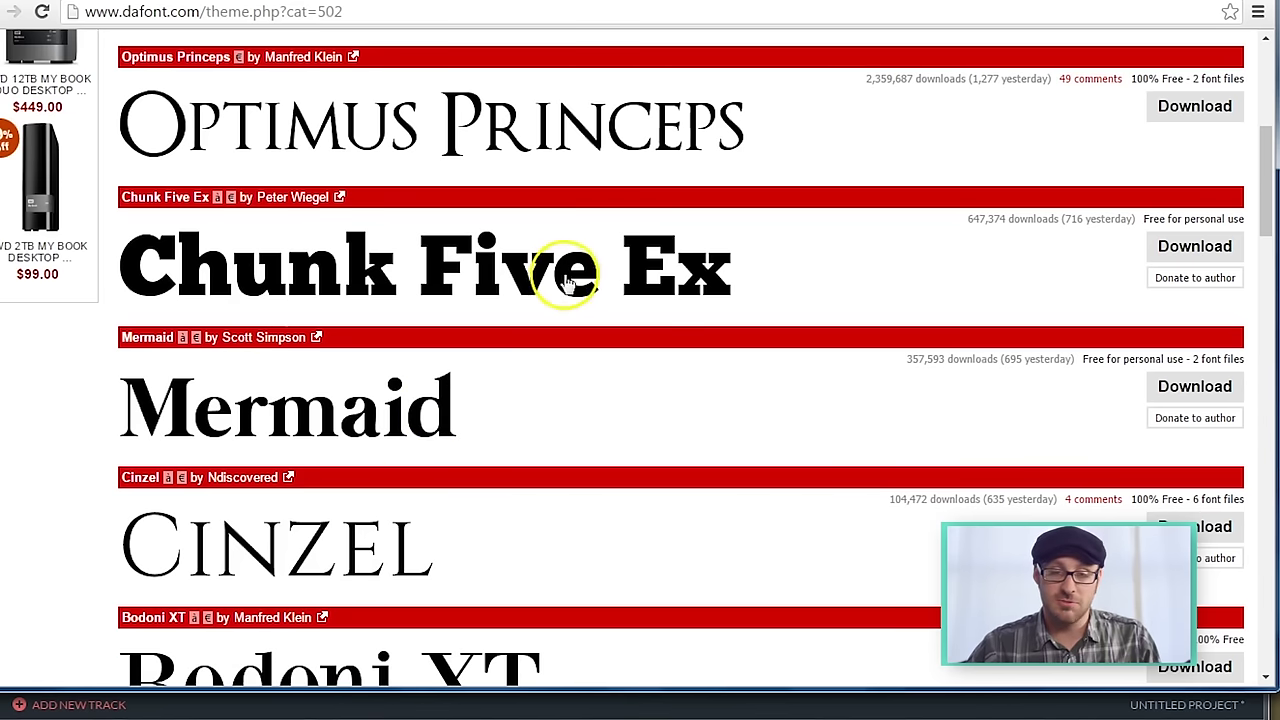
pyautogui.scroll(5, 565, 283)
# Find Lemon/Milk under Sans serif and download it as lemon_milk.zip
pyautogui.click(714, 266)
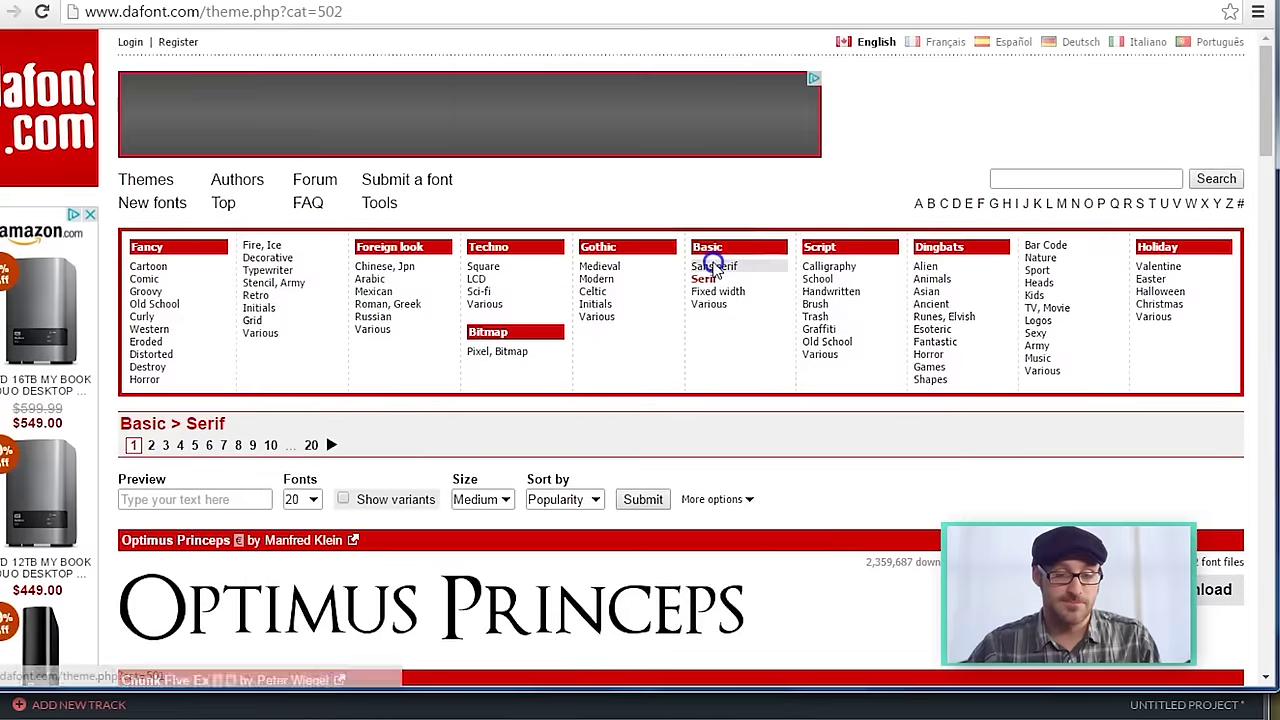
pyautogui.scroll(-3, 579, 341)
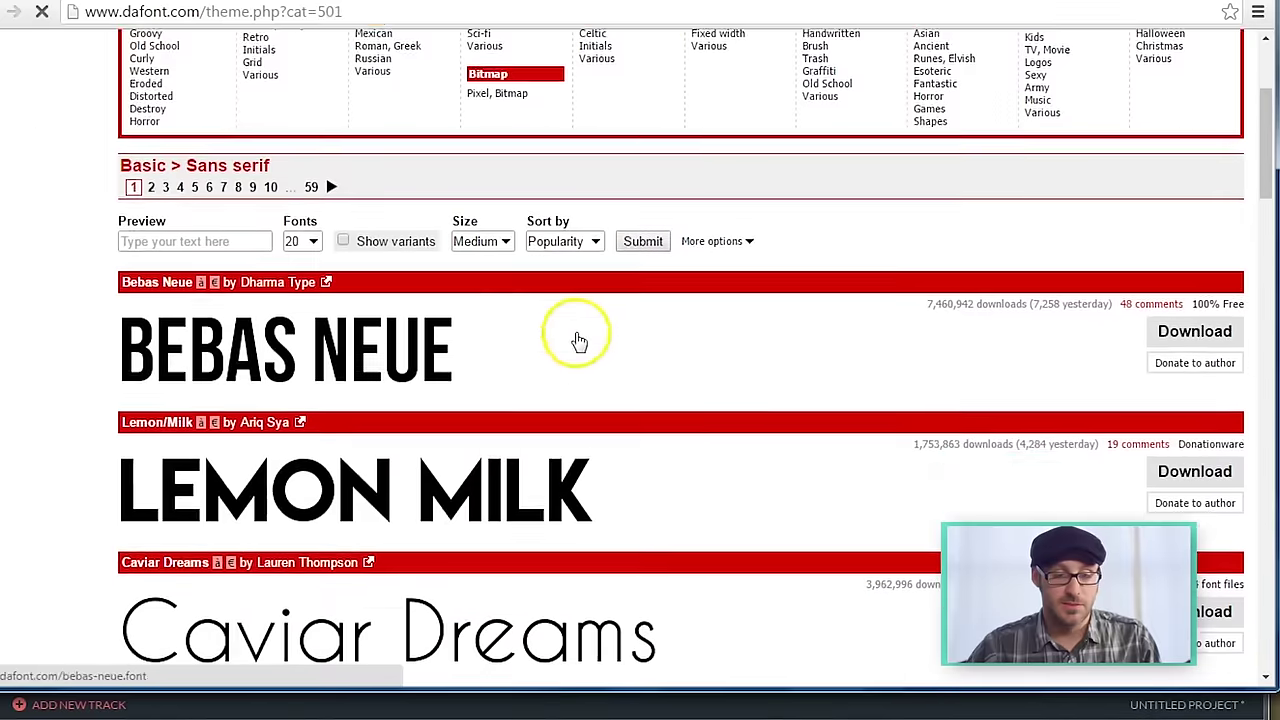
pyautogui.scroll(-3, 579, 341)
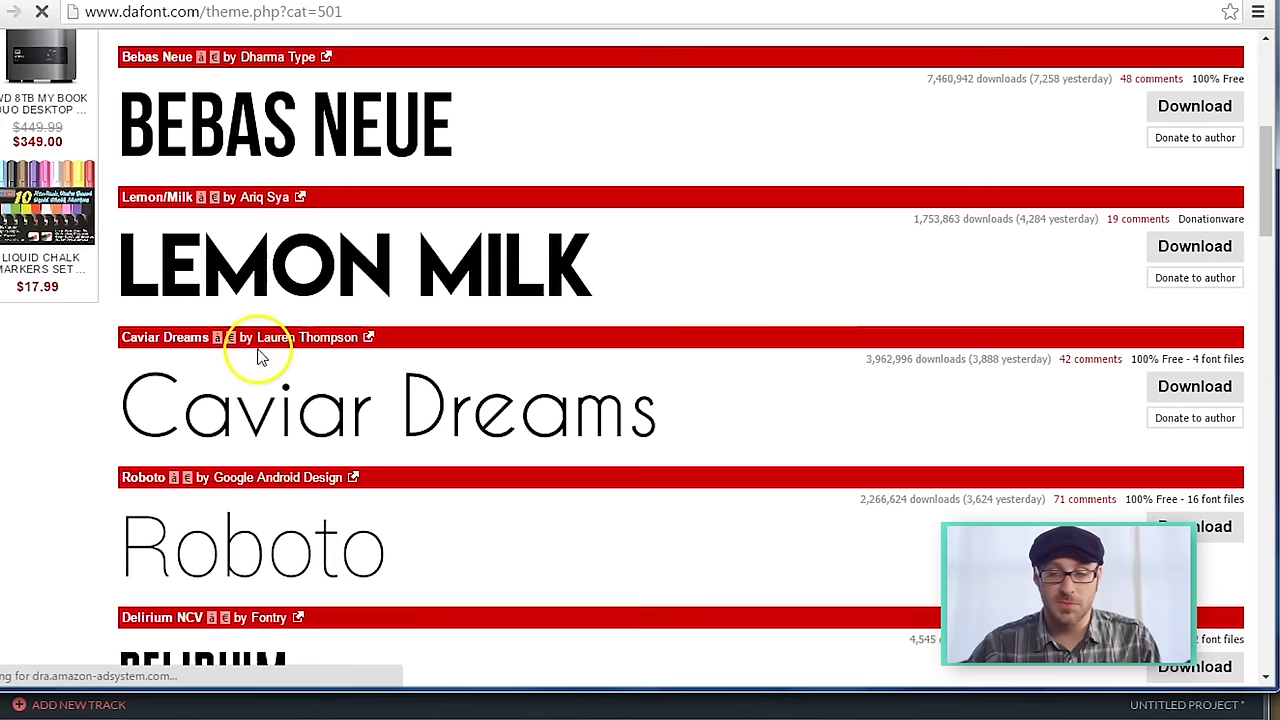
pyautogui.click(1205, 256)
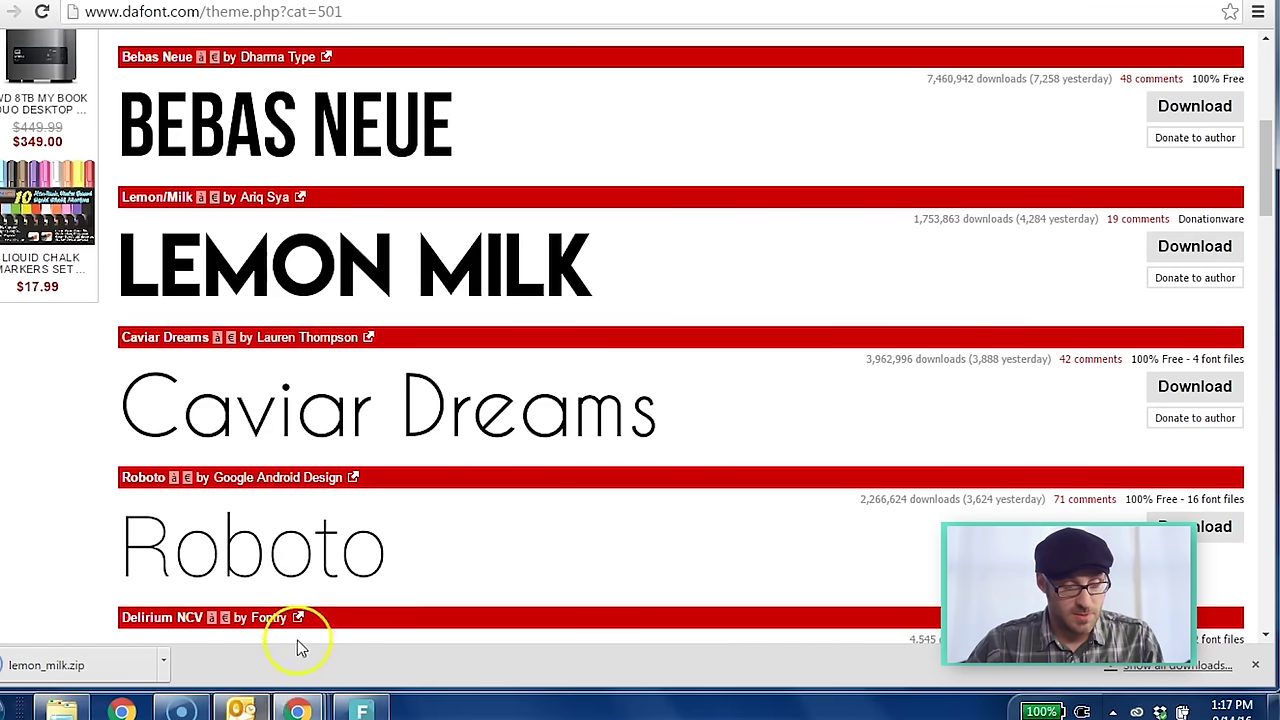
pyautogui.click(58, 708)
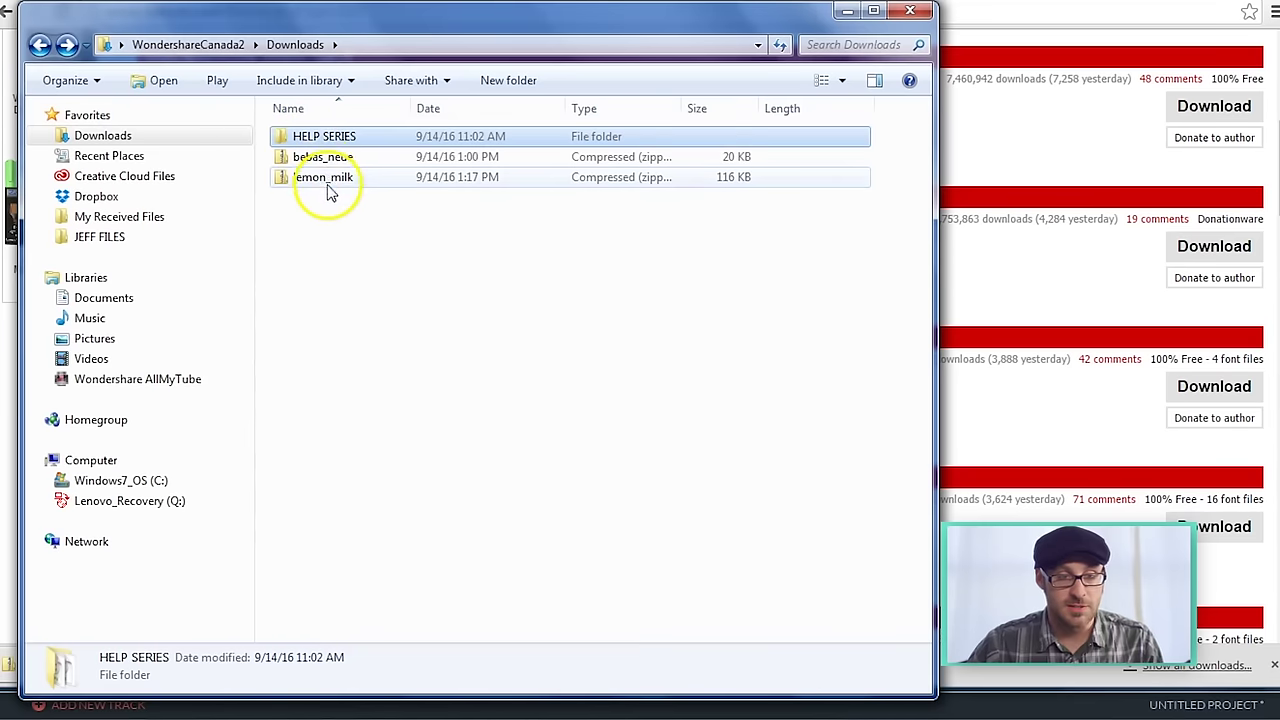
# Open lemon_milk.zip and install the LemonMilk OpenType font from its preview window
pyautogui.doubleClick(325, 176)
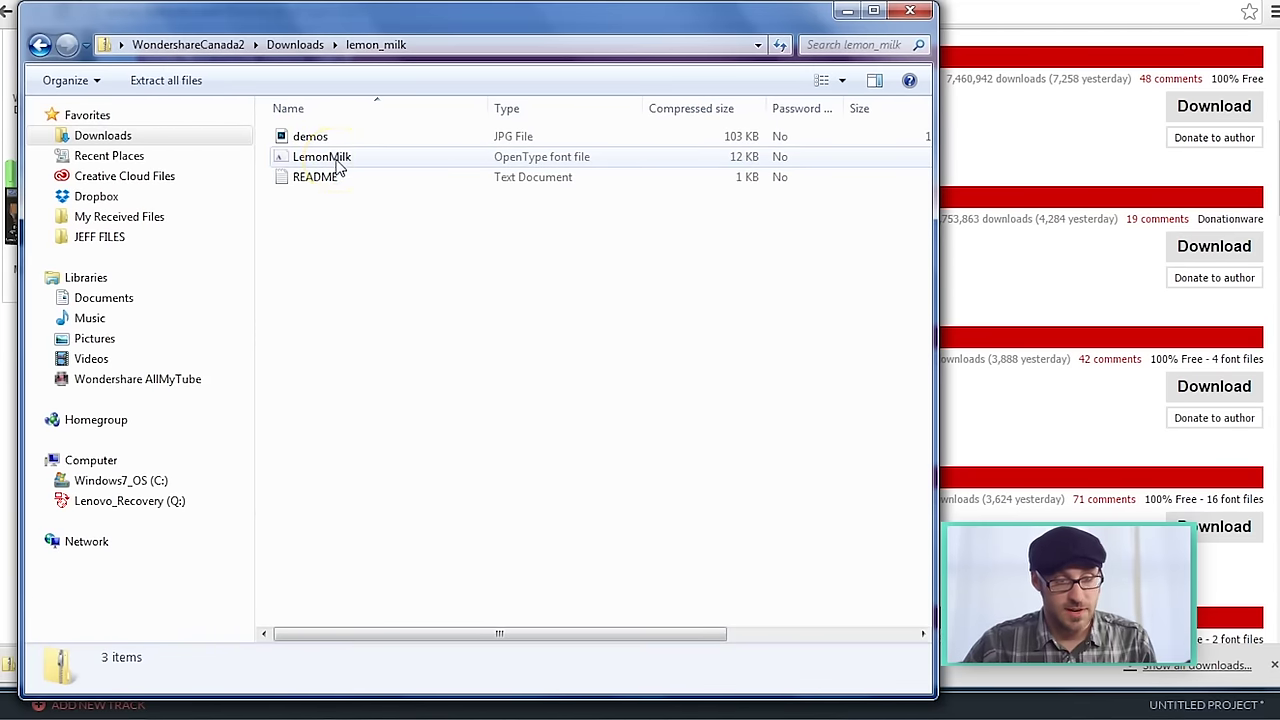
pyautogui.click(339, 168)
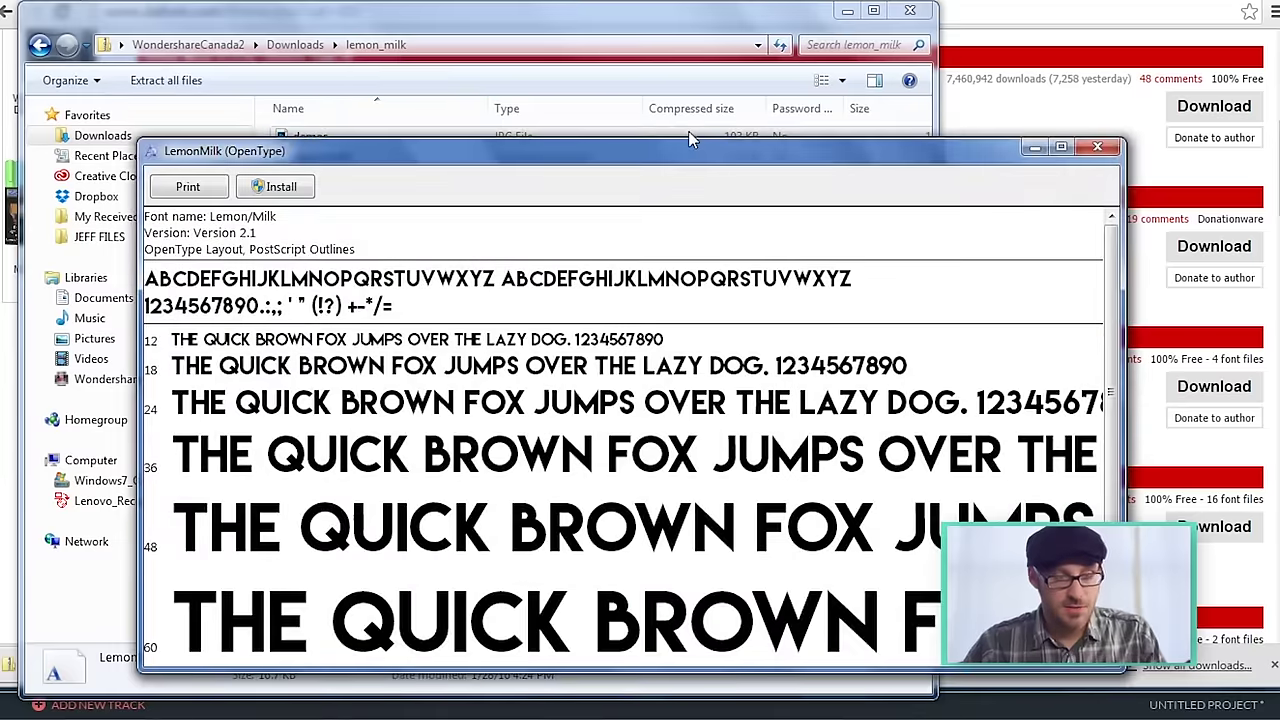
pyautogui.click(698, 143)
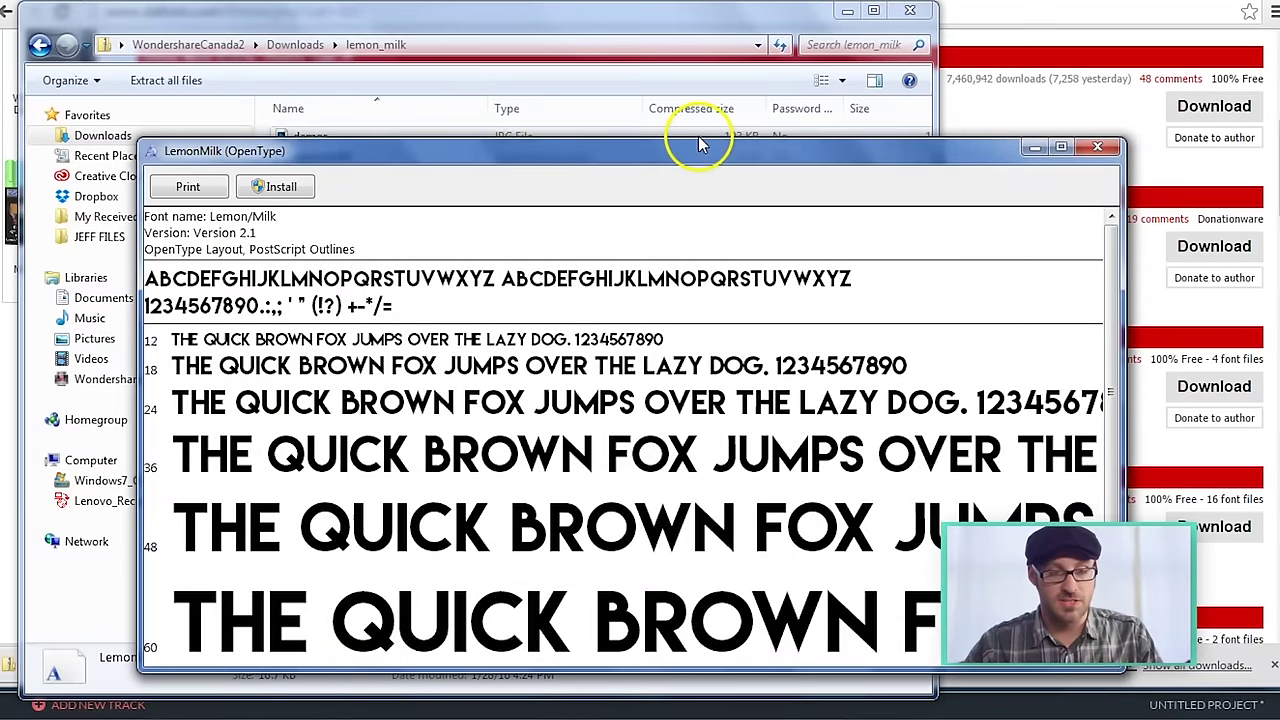
pyautogui.moveTo(606, 158); pyautogui.dragTo(598, 165)
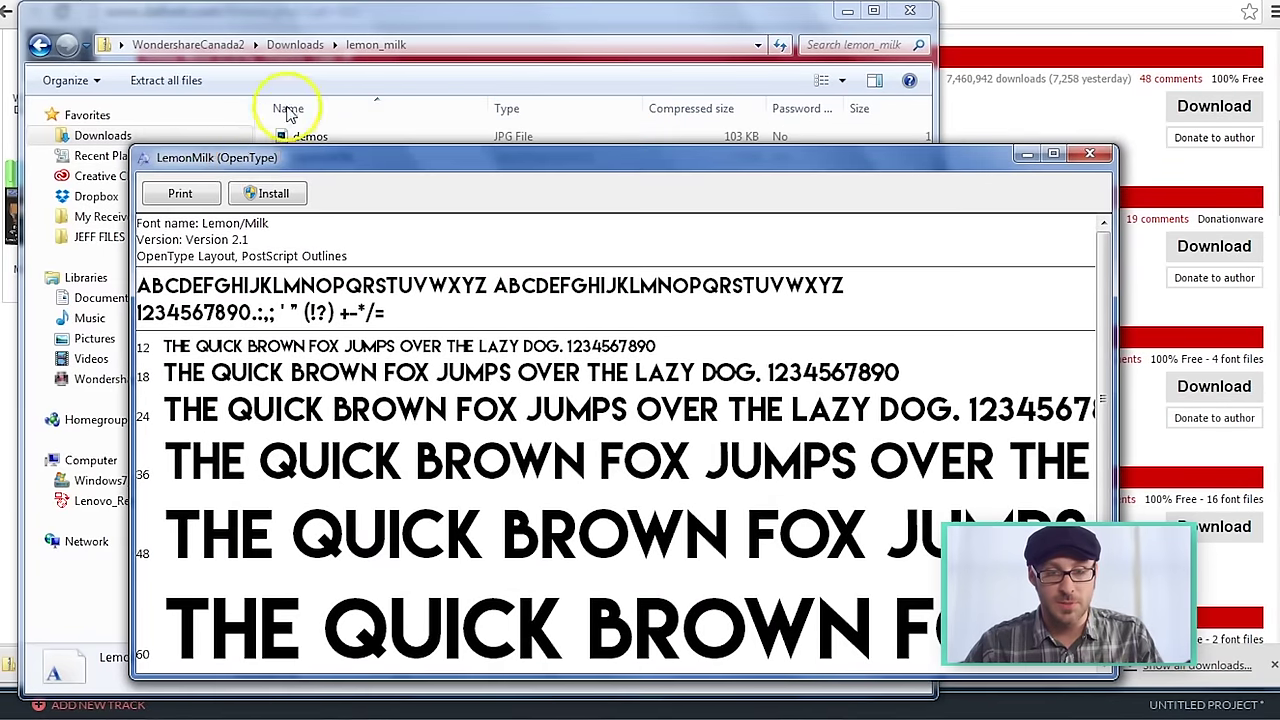
pyautogui.moveTo(349, 163); pyautogui.dragTo(336, 183)
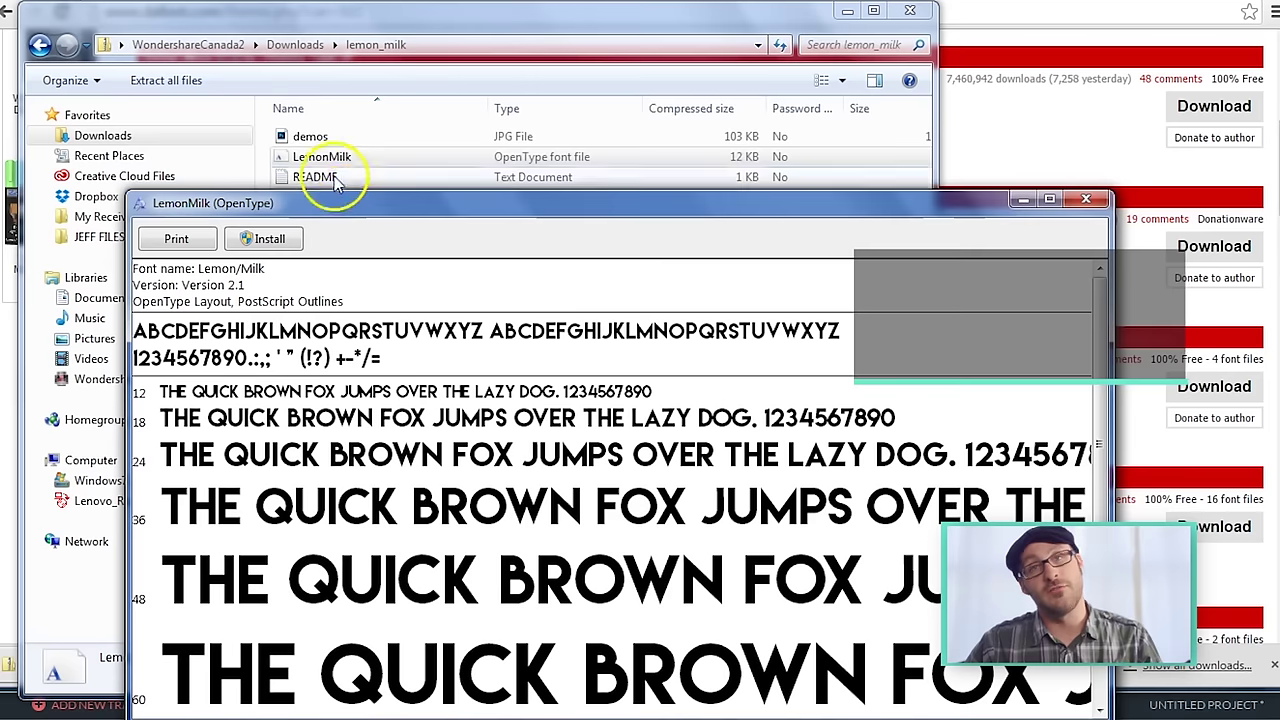
pyautogui.click(333, 157)
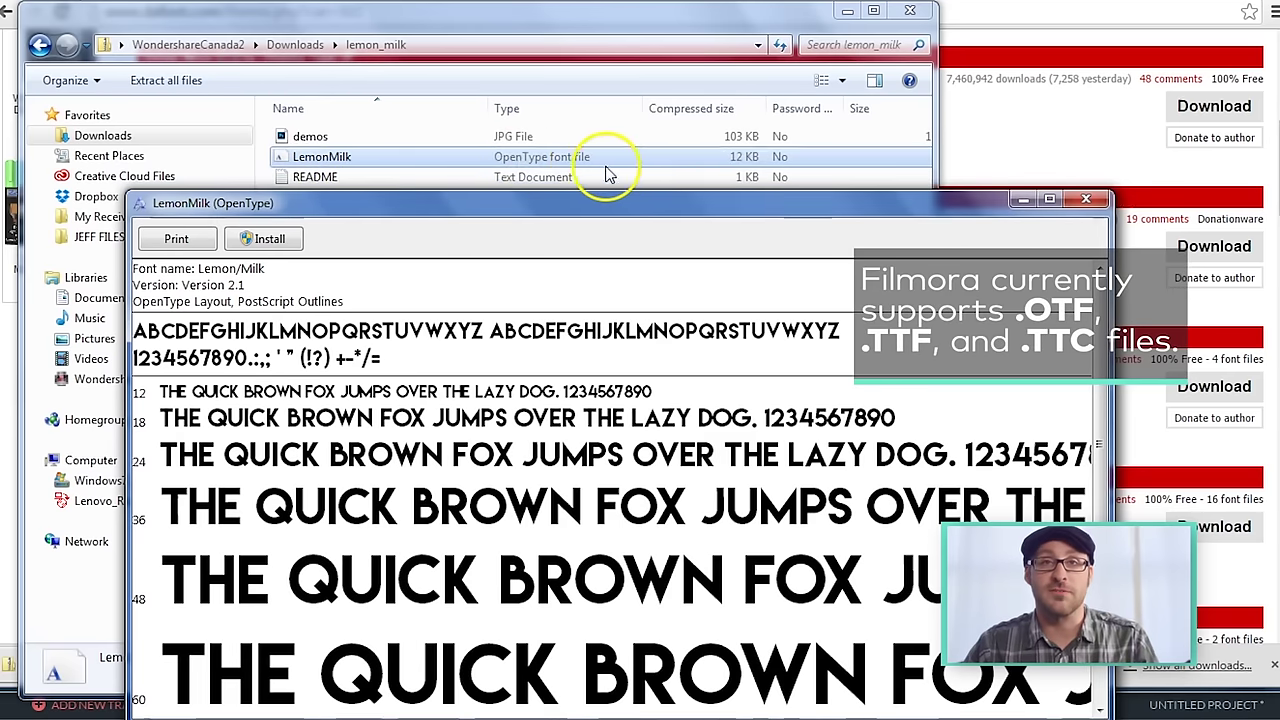
pyautogui.click(988, 199)
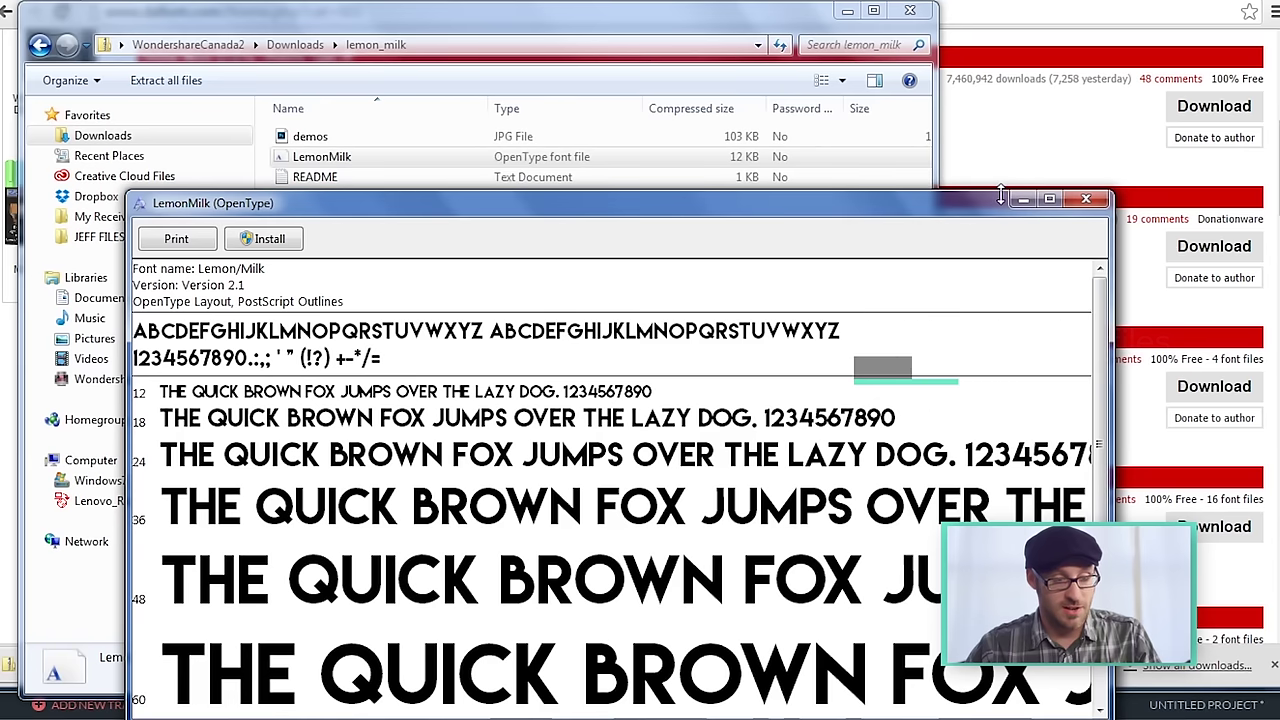
pyautogui.click(646, 292)
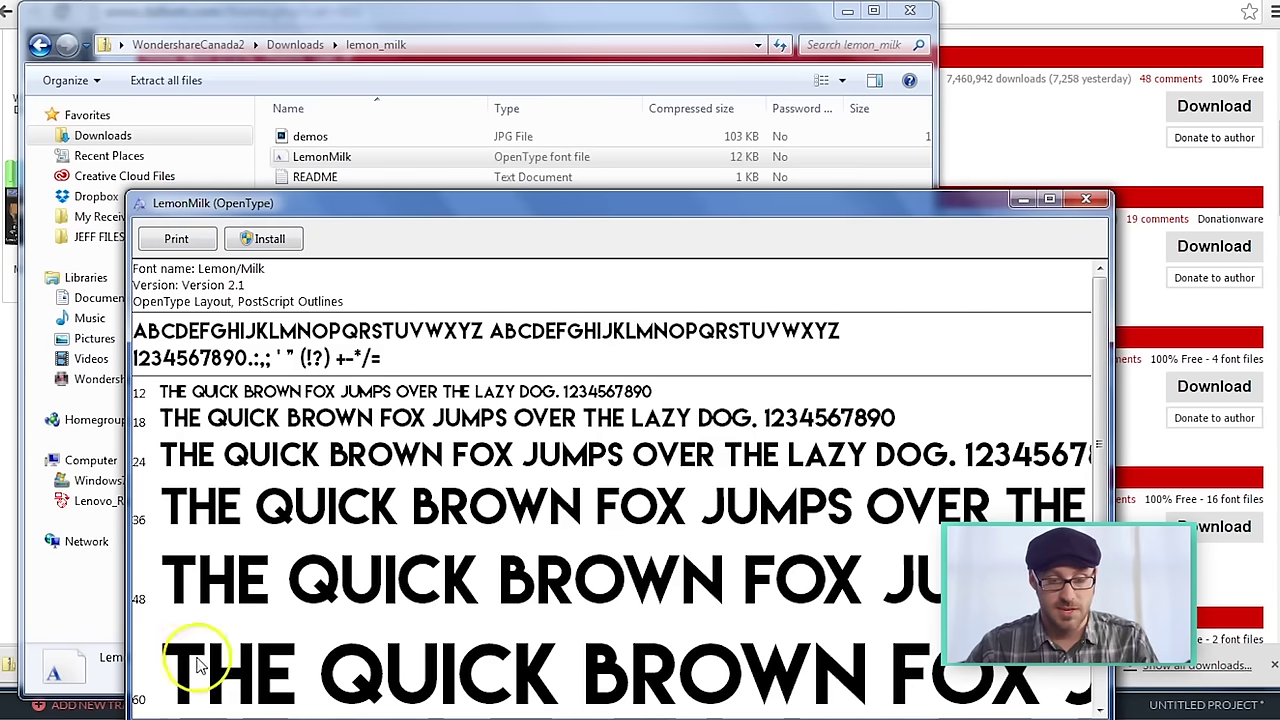
pyautogui.click(283, 241)
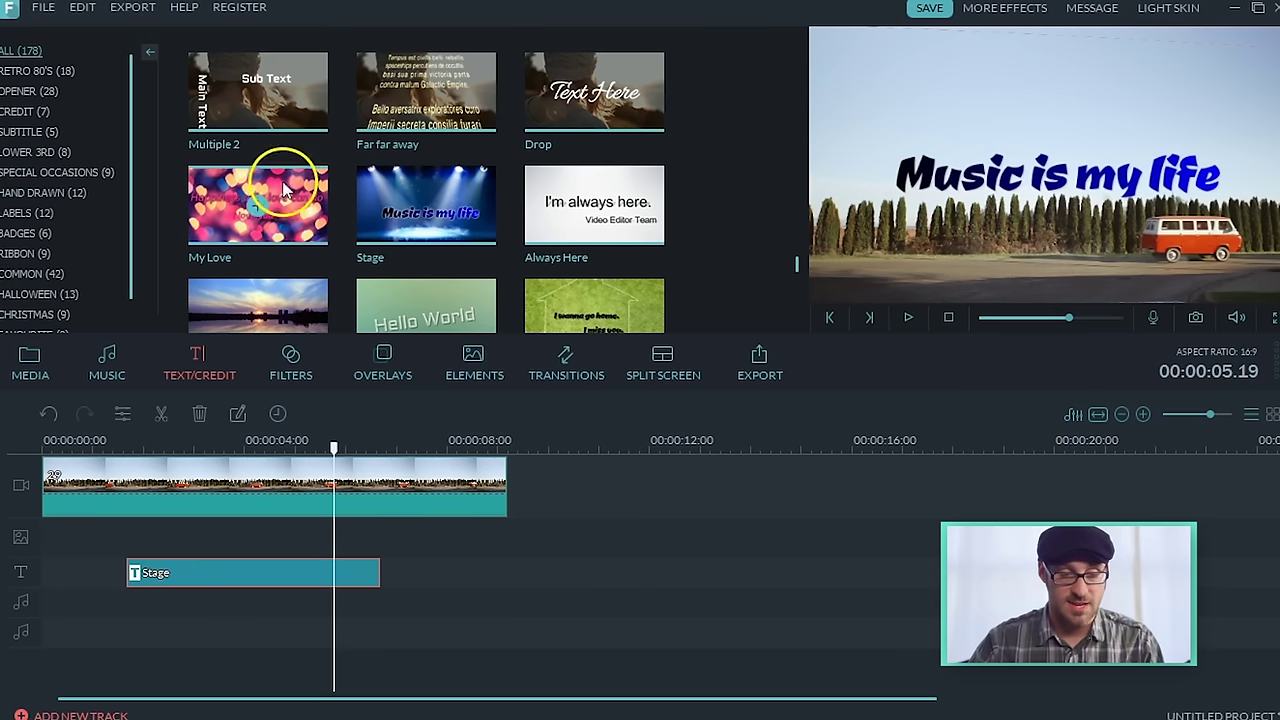
pyautogui.doubleClick(306, 574)
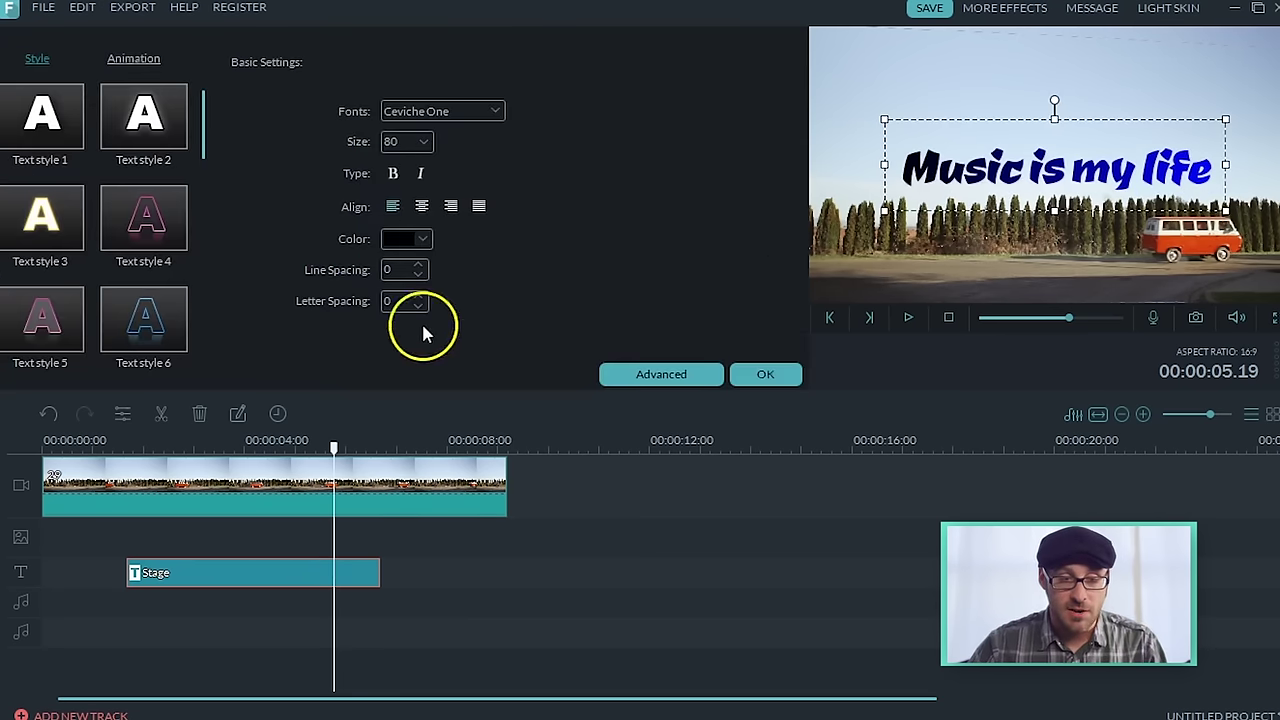
pyautogui.click(496, 107)
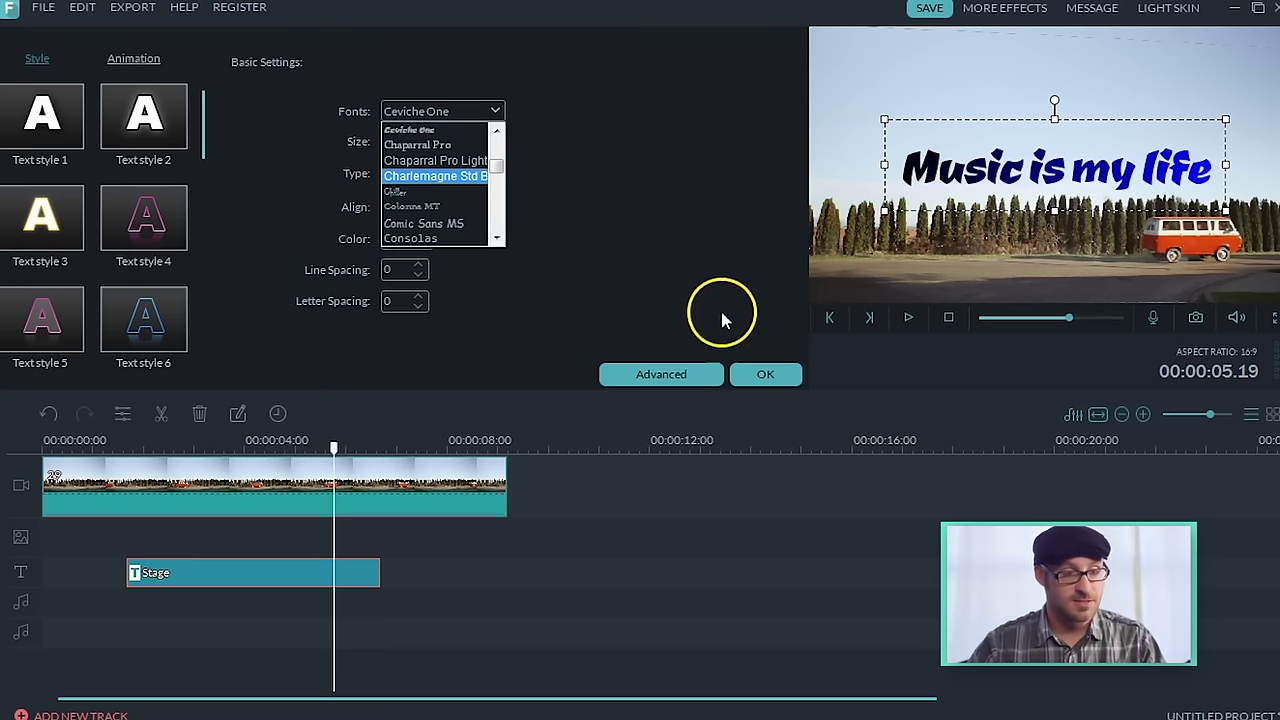
pyautogui.click(760, 373)
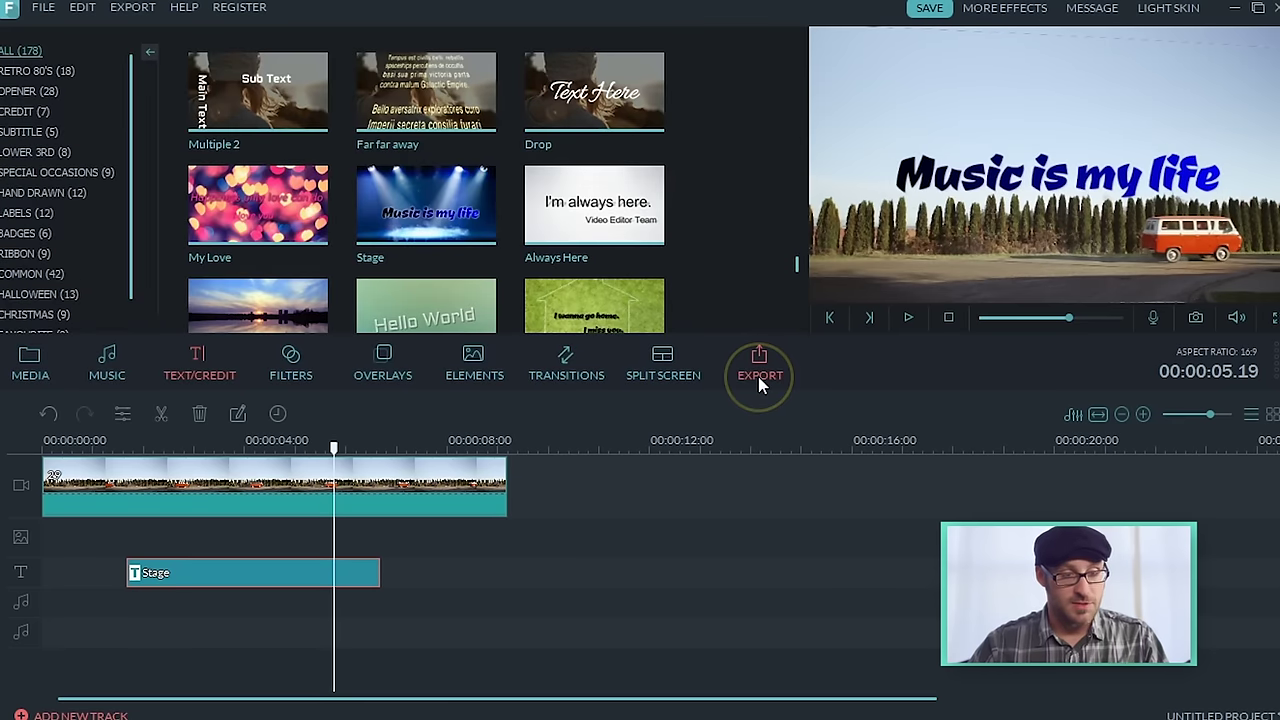
# Save the Filmora project under the name VE Project 2 (.wve)
pyautogui.click(758, 376)
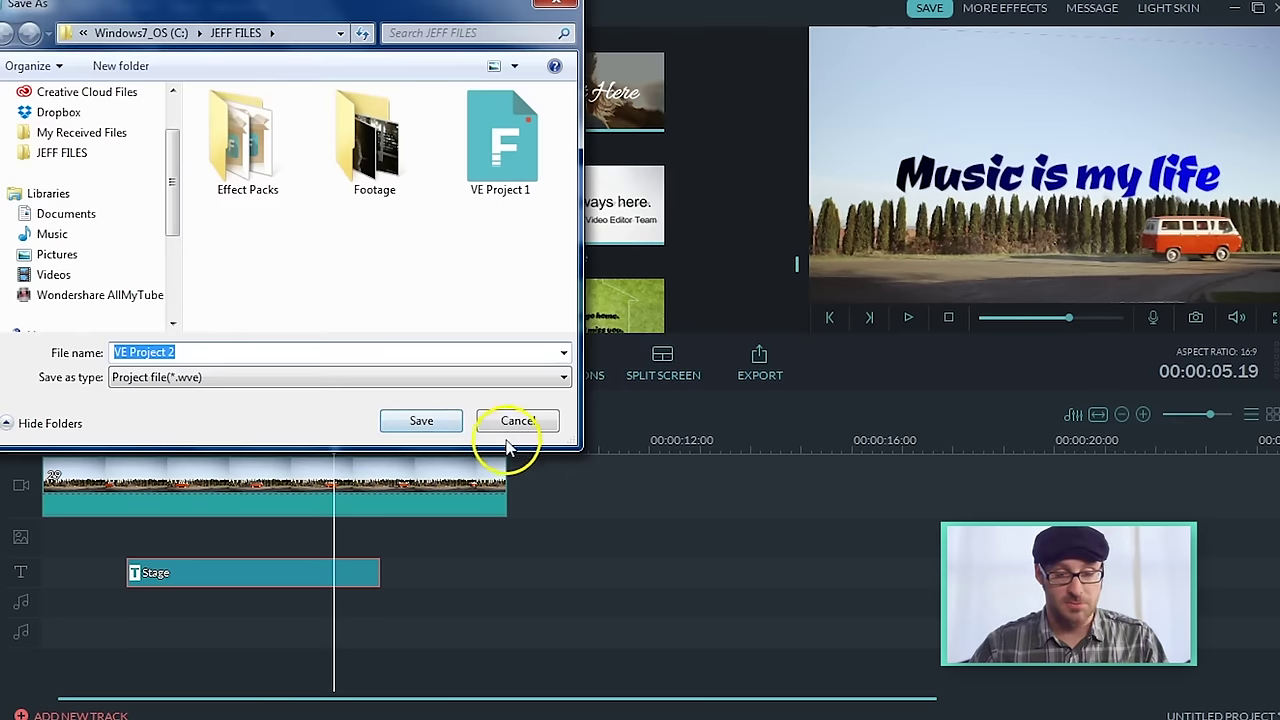
pyautogui.click(426, 420)
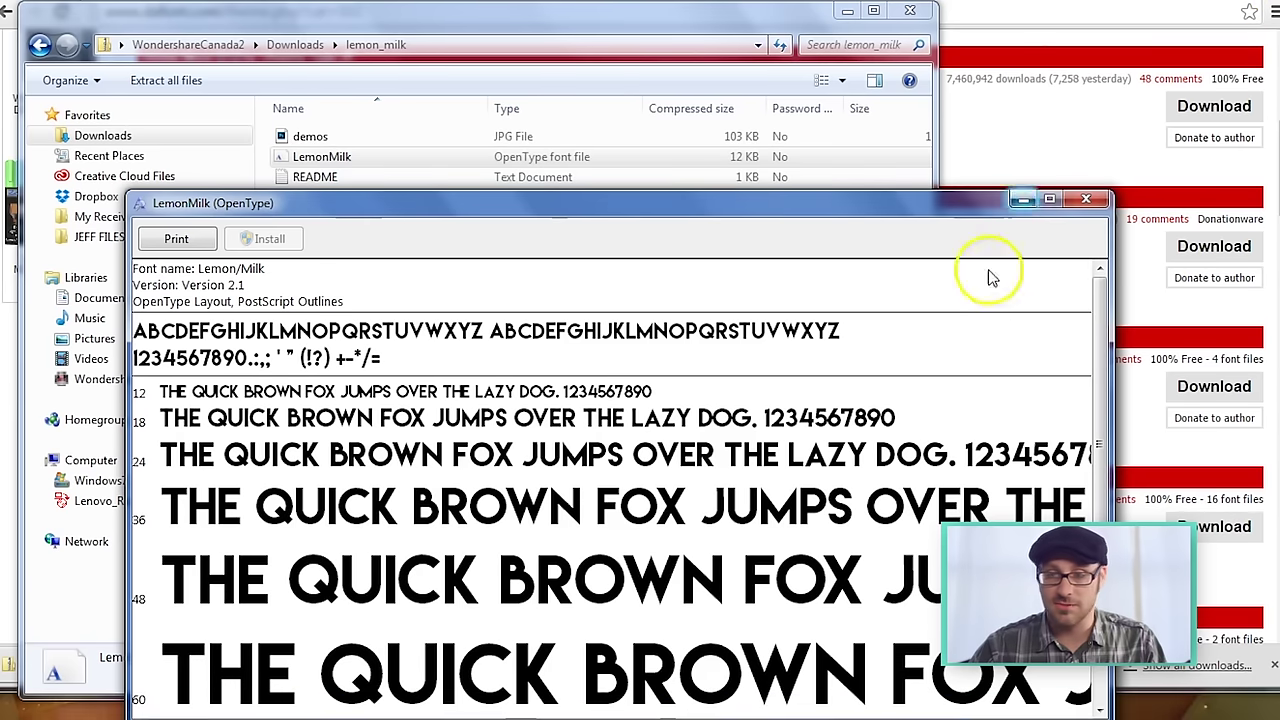
# Close the LemonMilk preview and Downloads window, minimize Chrome, and relaunch Filmora
pyautogui.click(1086, 199)
pyautogui.click(908, 10)
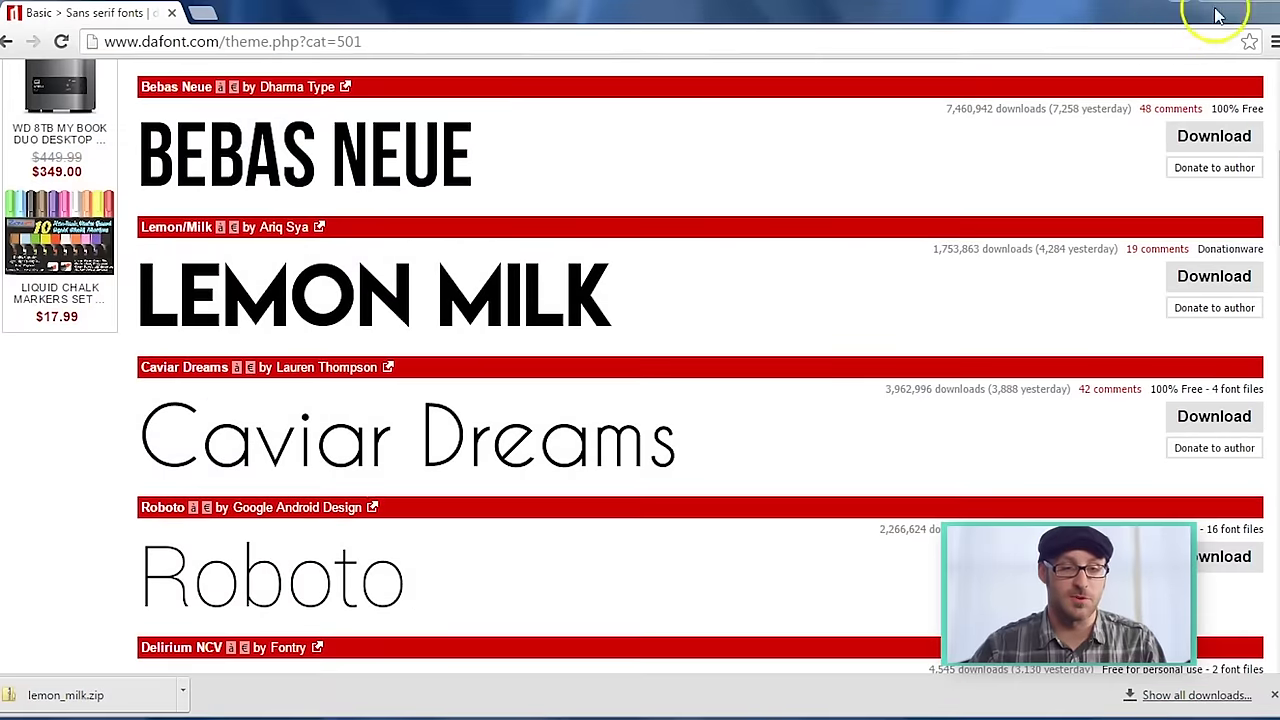
pyautogui.click(1218, 15)
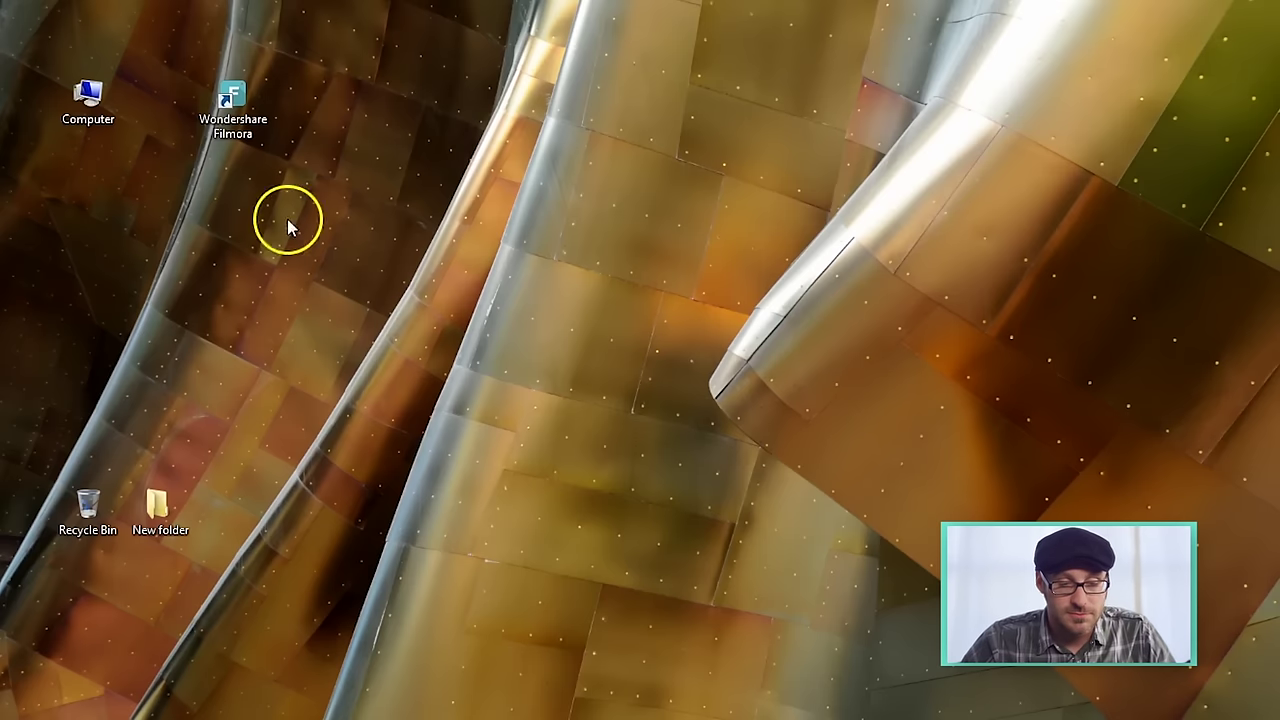
pyautogui.click(229, 102)
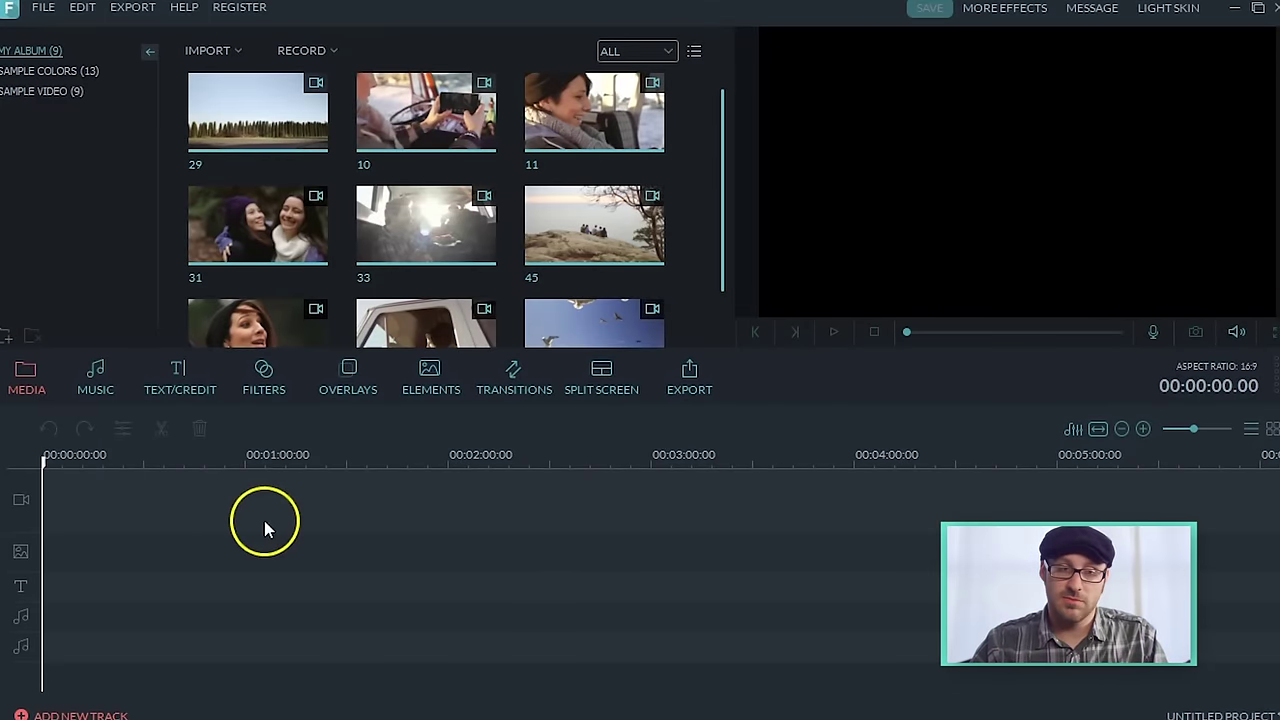
# Reopen the recent project C:\JEFF FILES\VE Project 2.wve
pyautogui.click(43, 7)
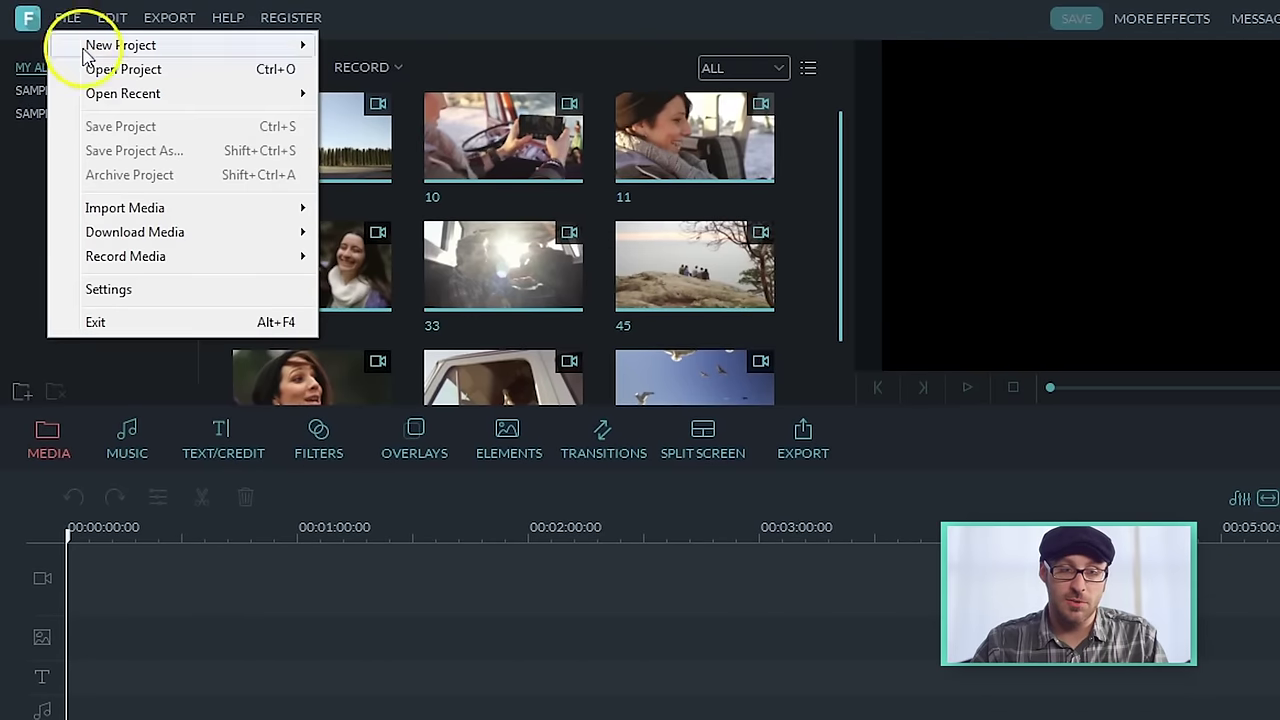
pyautogui.moveTo(160, 105)
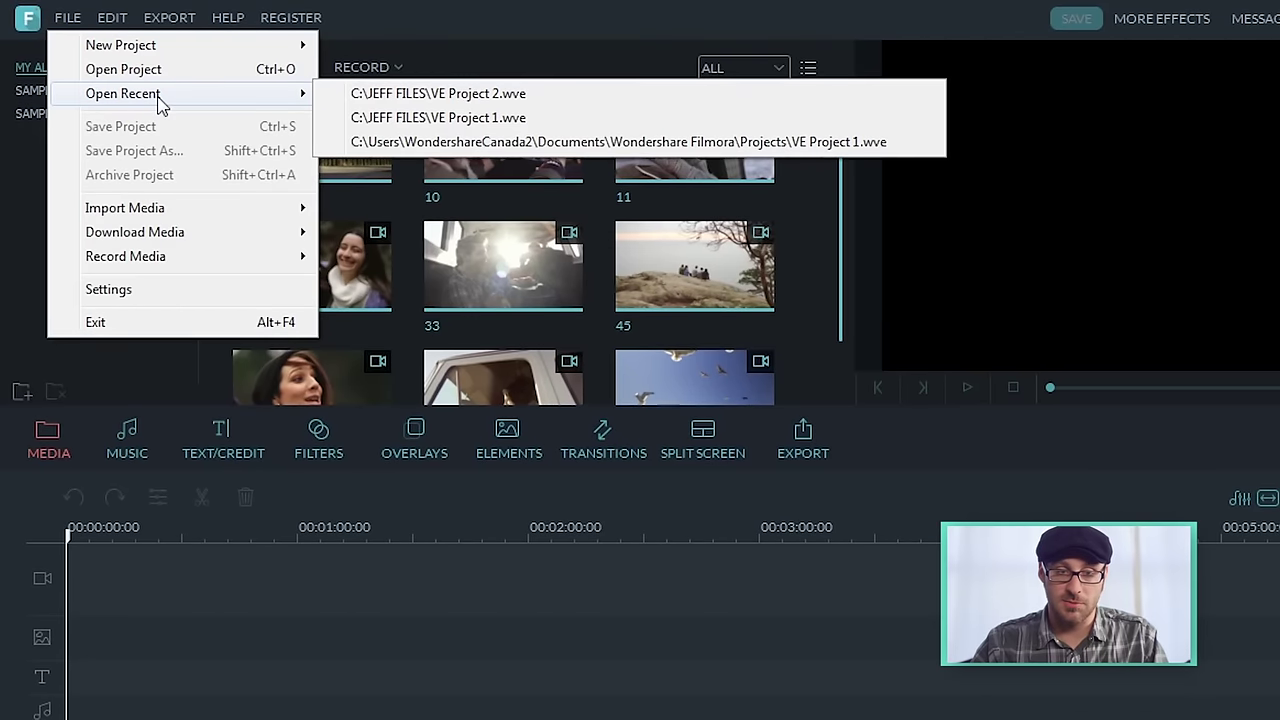
pyautogui.click(449, 100)
pyautogui.click(575, 255)
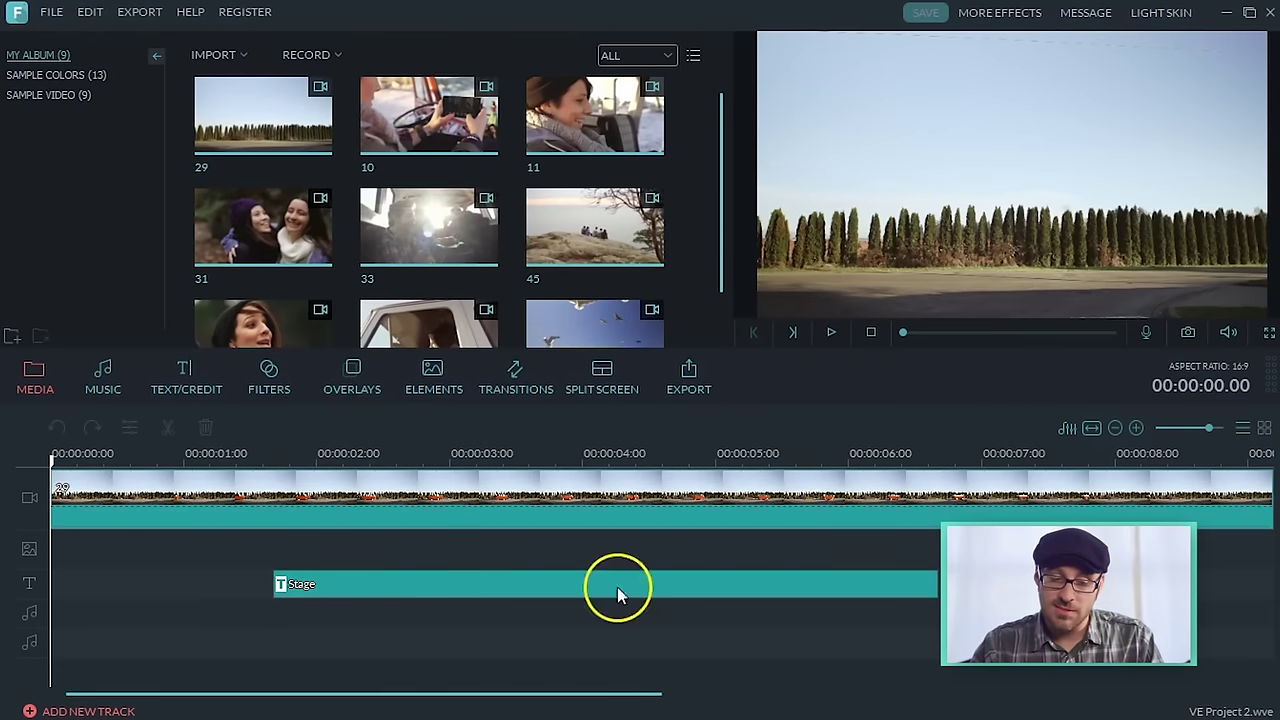
# Edit the Stage title and change its font to LEMON/MILK
pyautogui.doubleClick(424, 590)
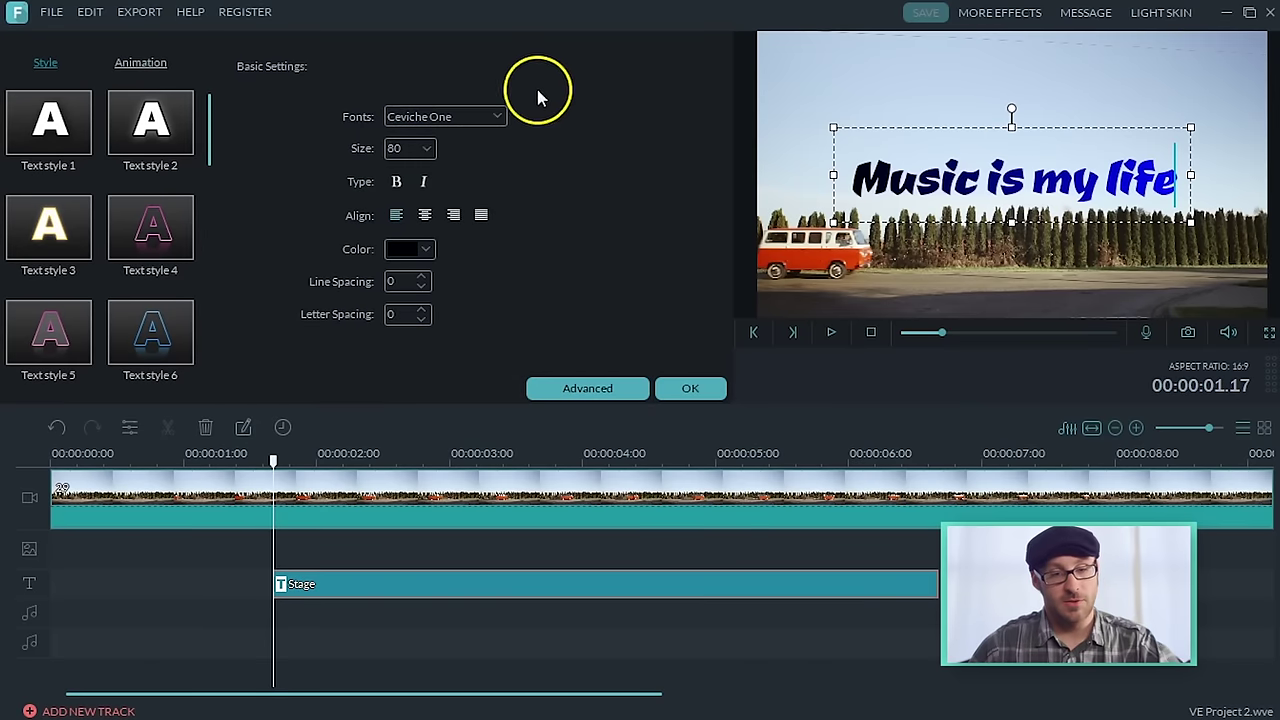
pyautogui.click(478, 117)
pyautogui.scroll(-10, 466, 187)
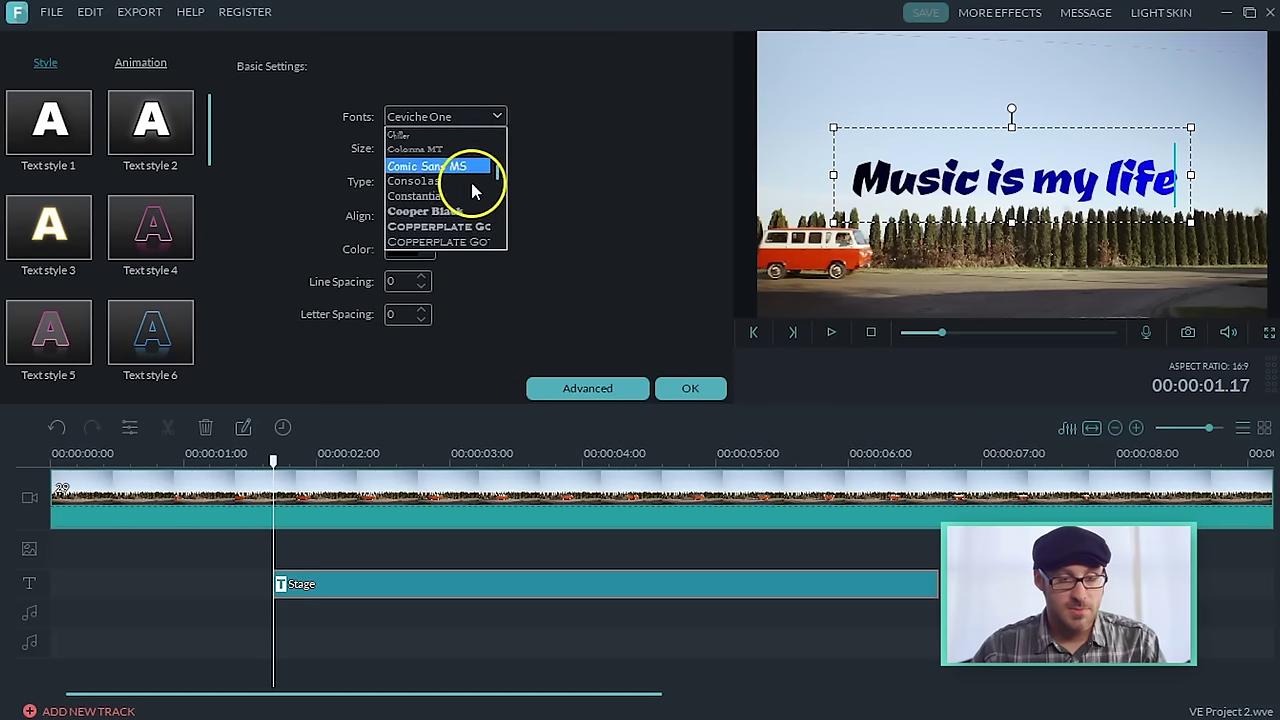
pyautogui.scroll(-10, 466, 187)
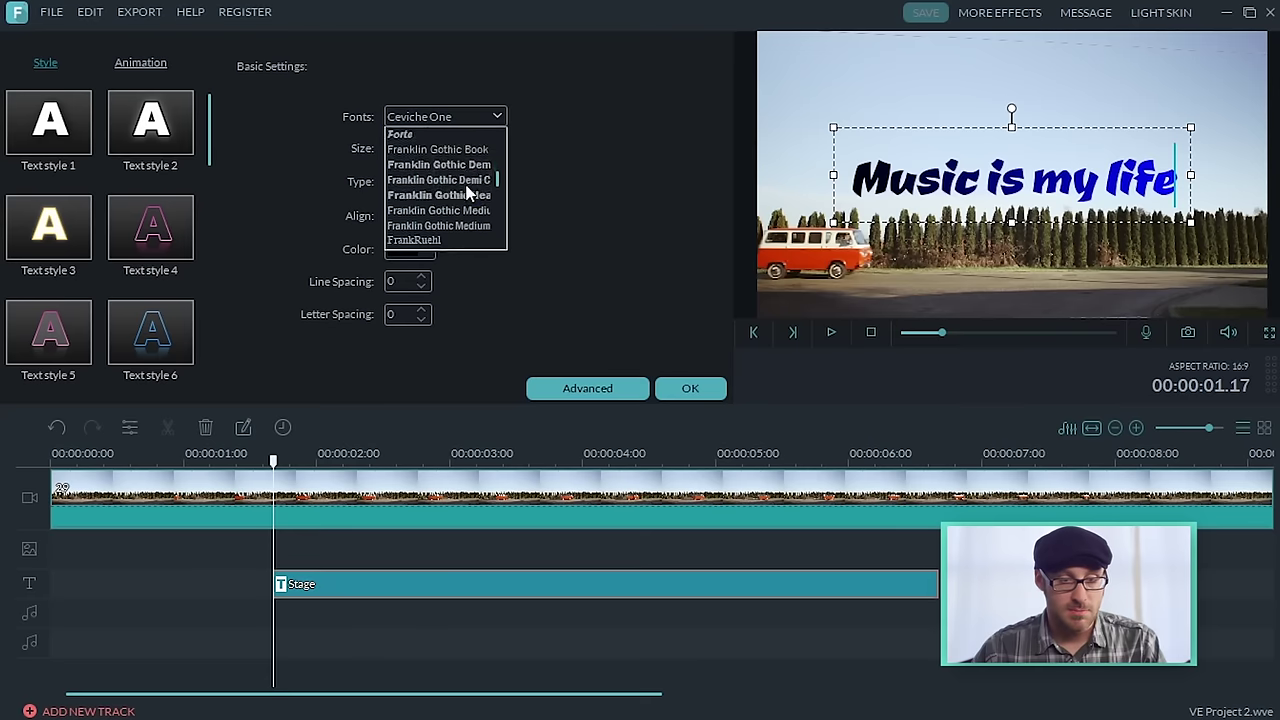
pyautogui.scroll(-10, 463, 190)
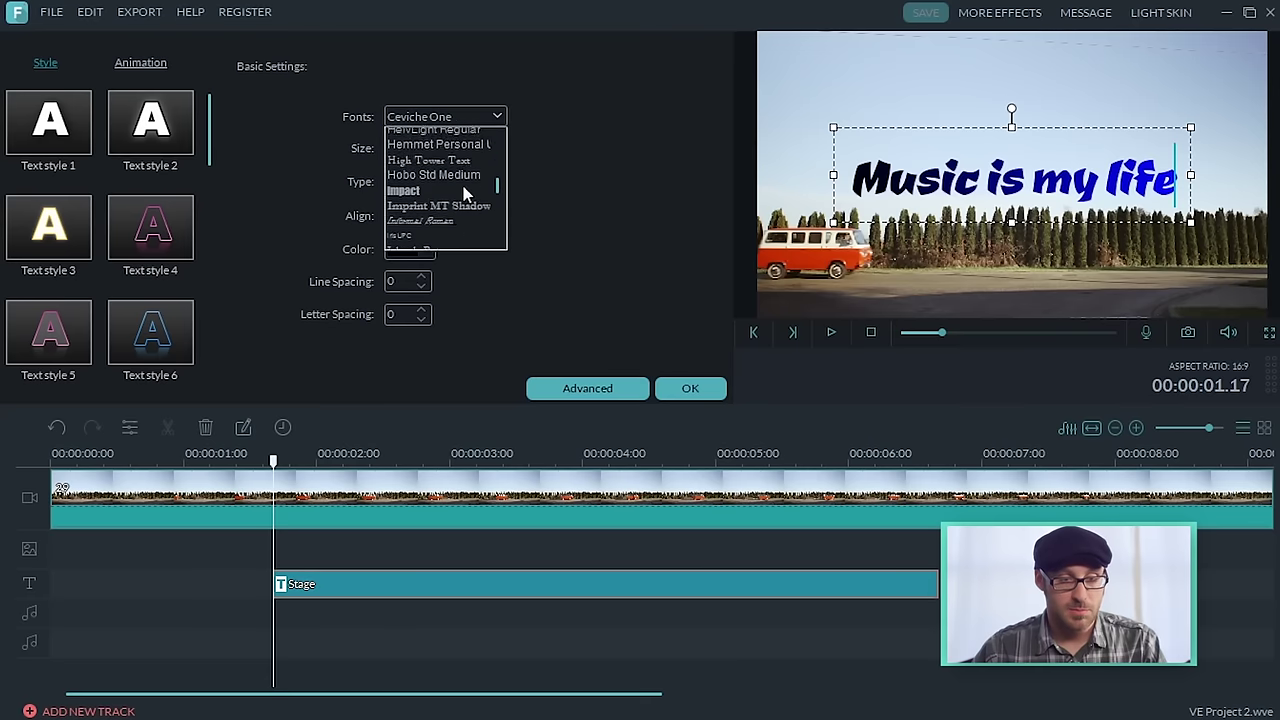
pyautogui.scroll(-8, 463, 193)
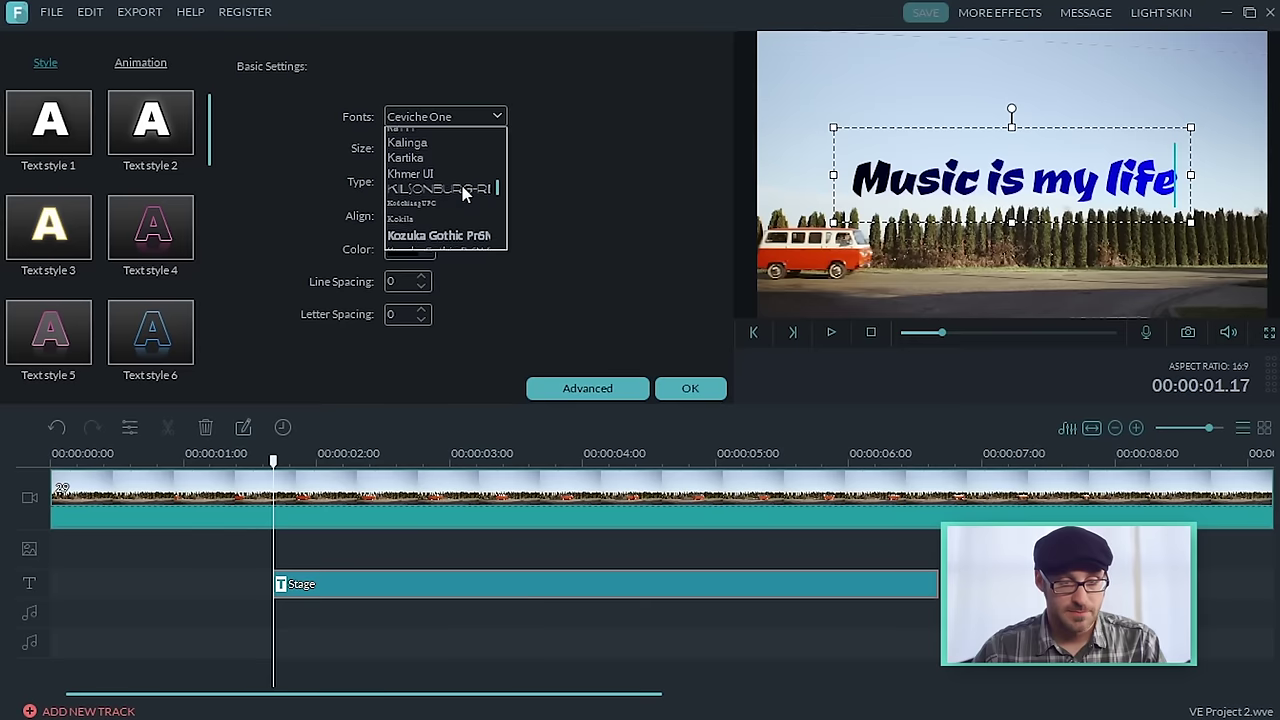
pyautogui.scroll(-3, 463, 192)
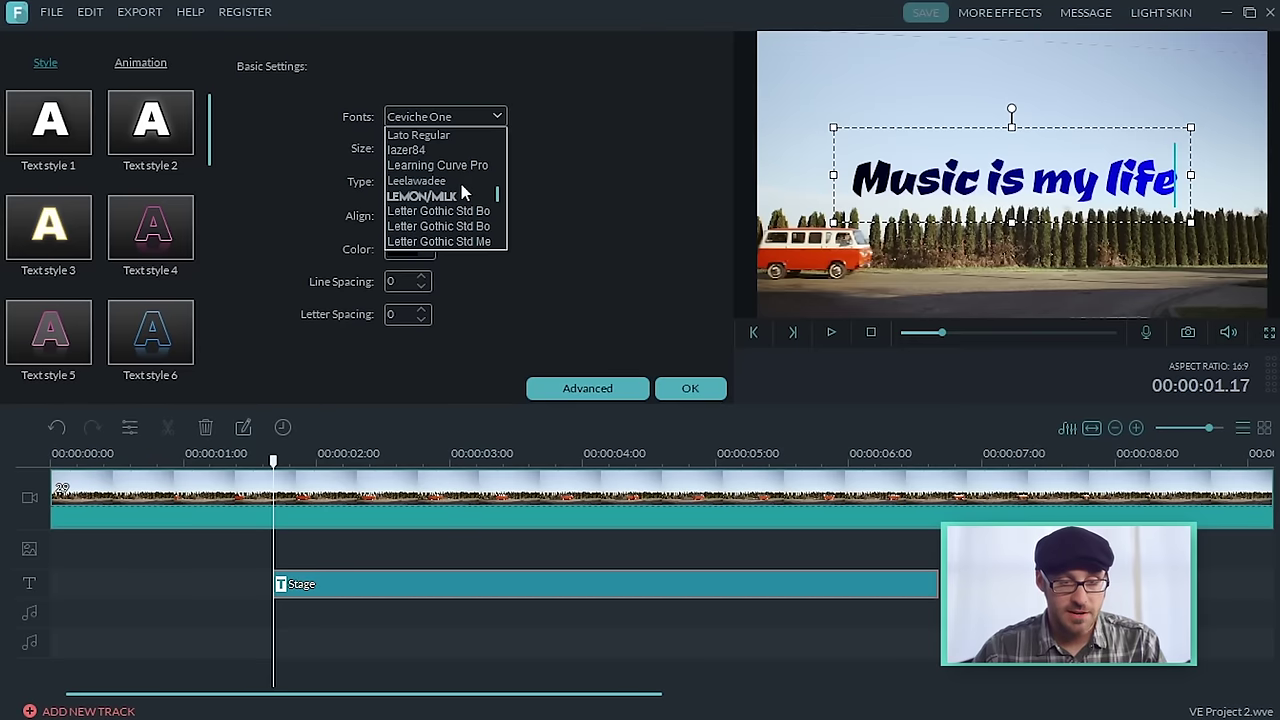
pyautogui.click(450, 197)
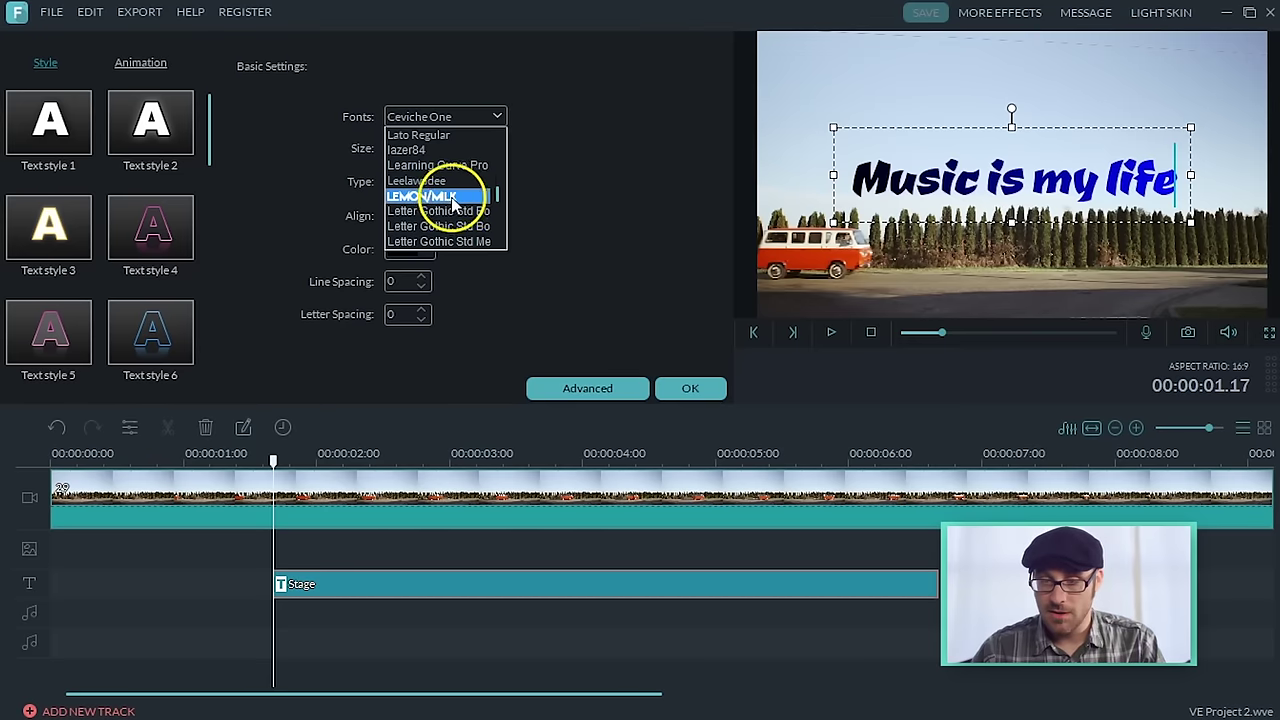
pyautogui.click(450, 197)
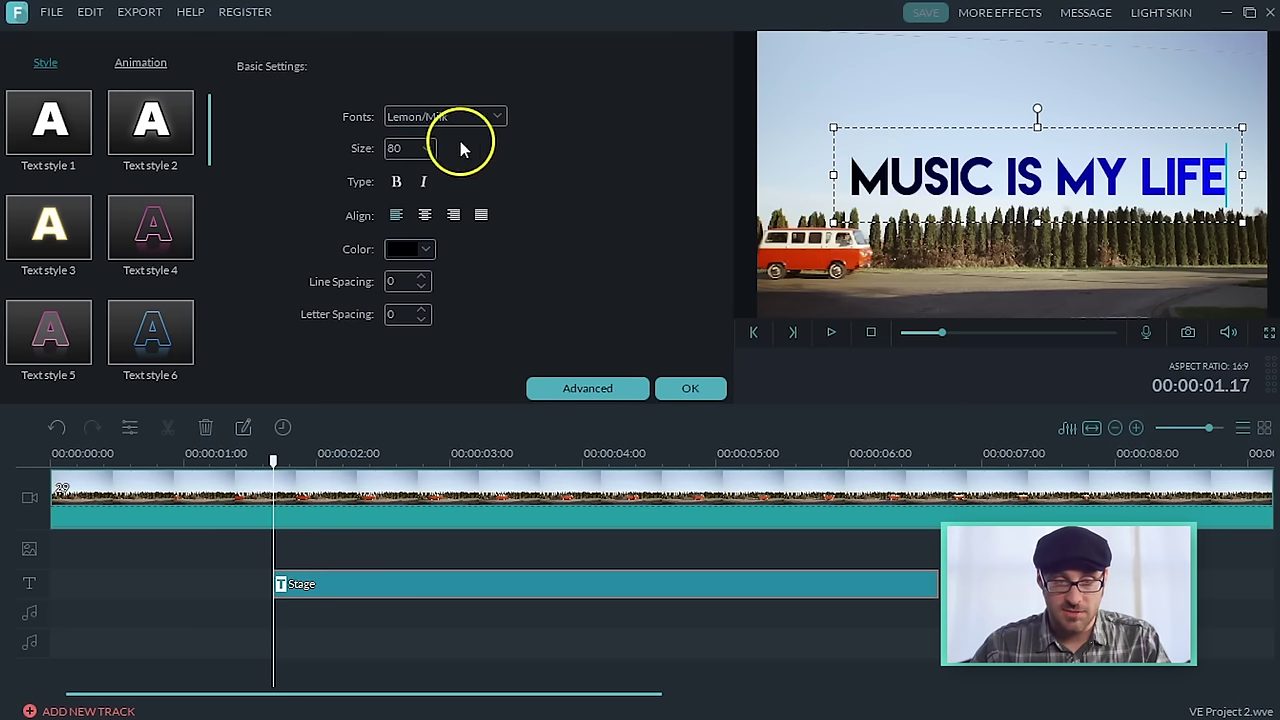
# Set the title size to 56, then reduce it to 44
pyautogui.click(427, 148)
pyautogui.scroll(2, 406, 210)
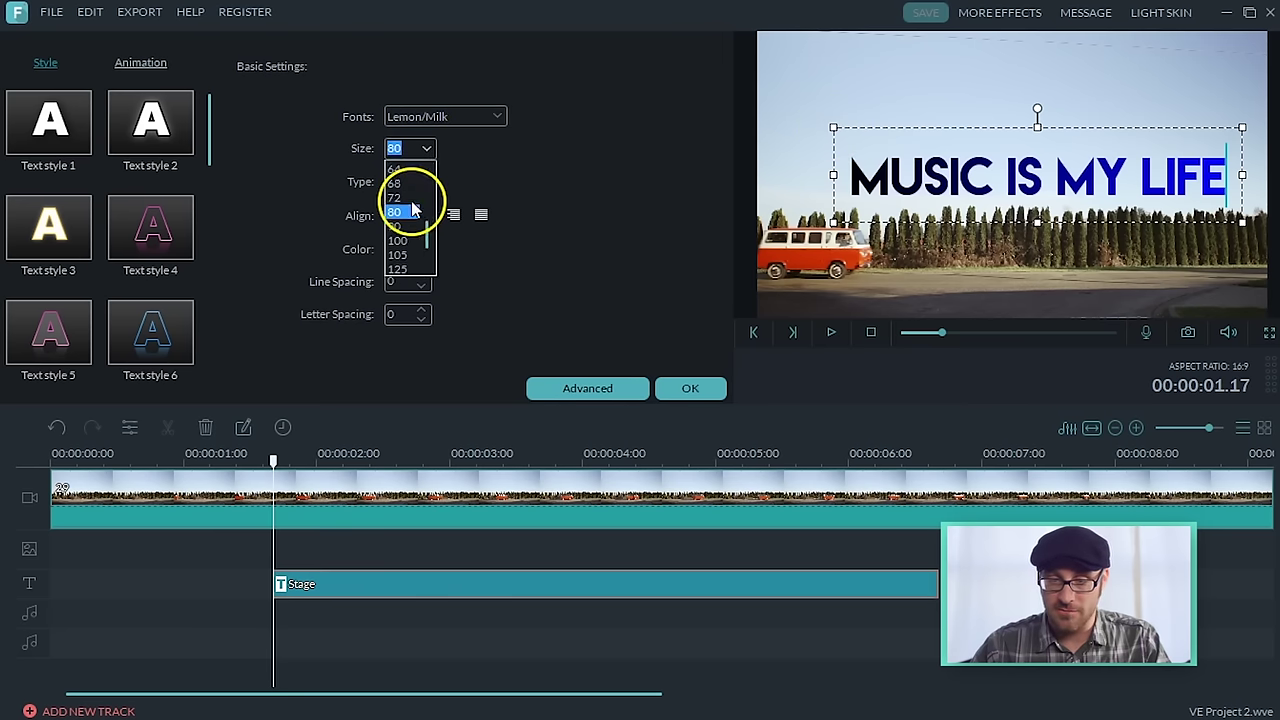
pyautogui.click(403, 216)
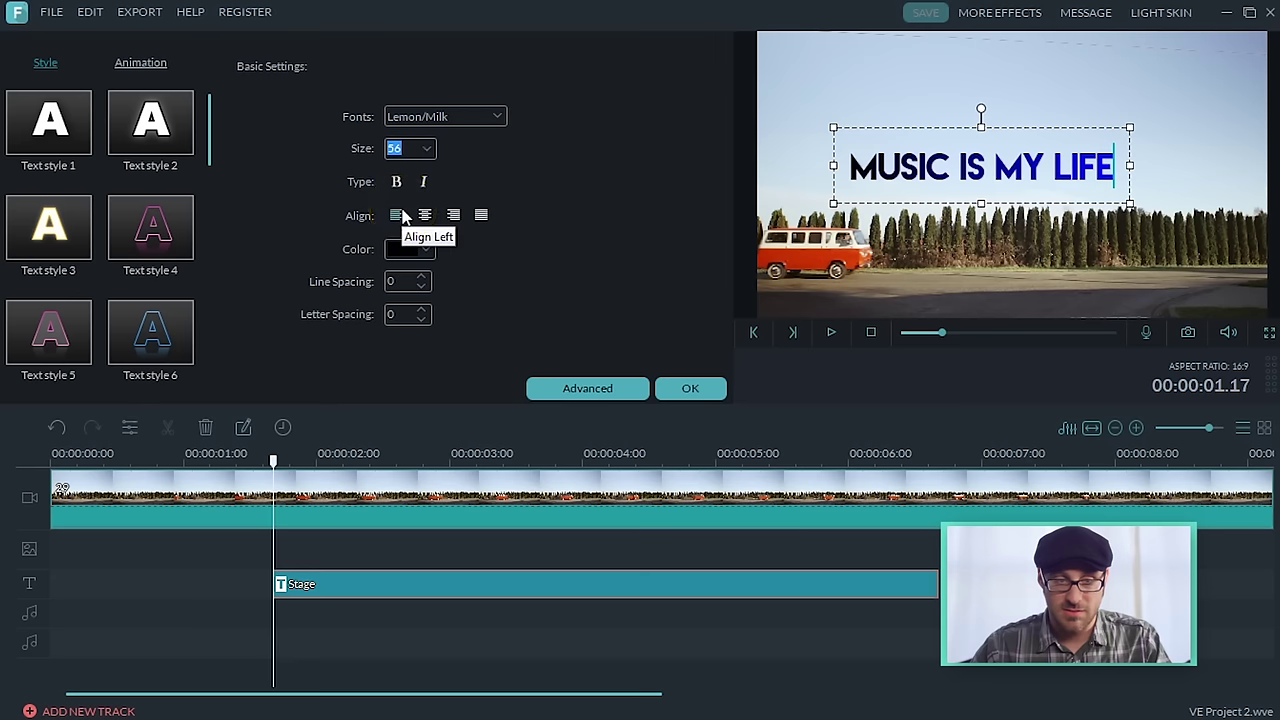
pyautogui.click(425, 150)
pyautogui.scroll(2, 402, 208)
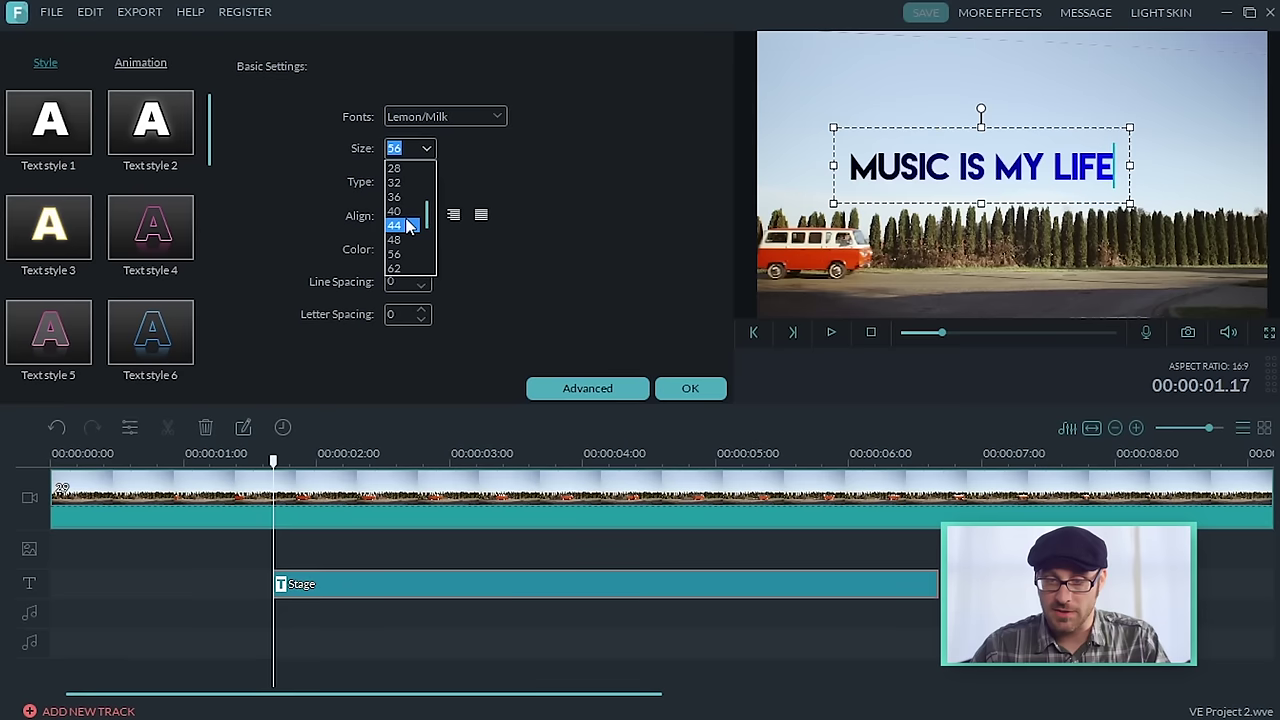
pyautogui.click(403, 226)
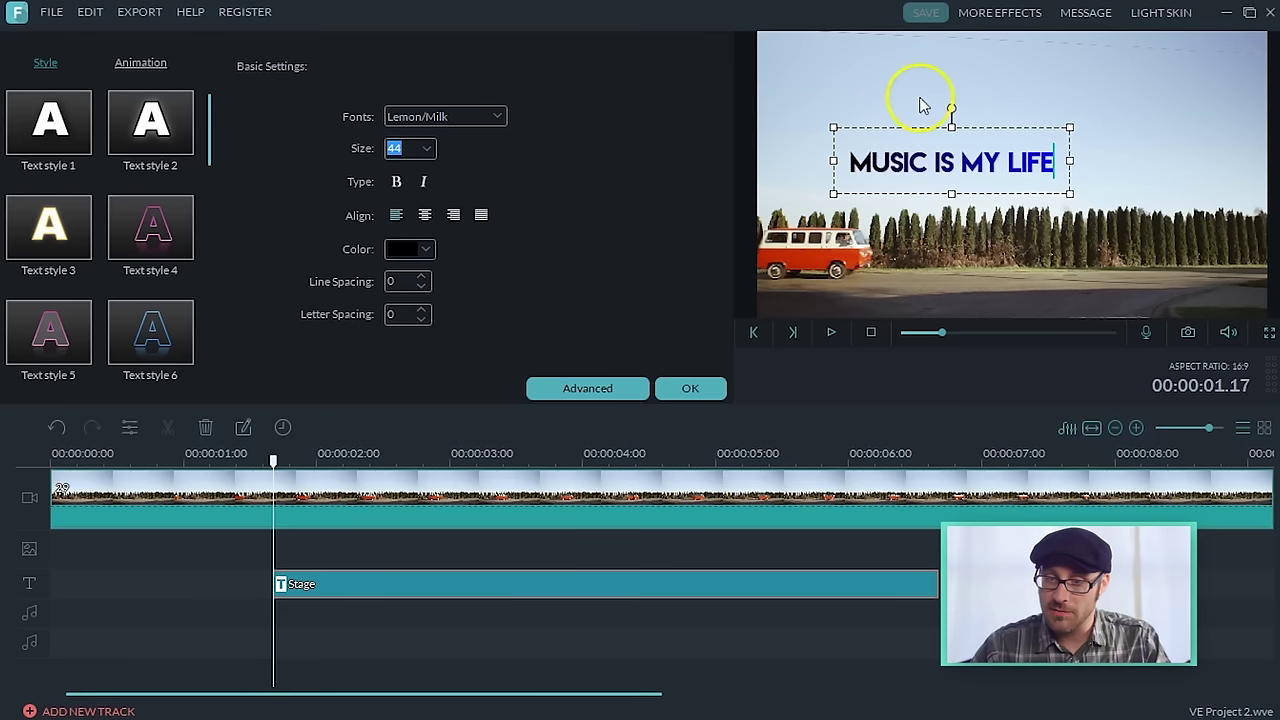
# Centre the title horizontally, just above the tree line
pyautogui.click(937, 168)
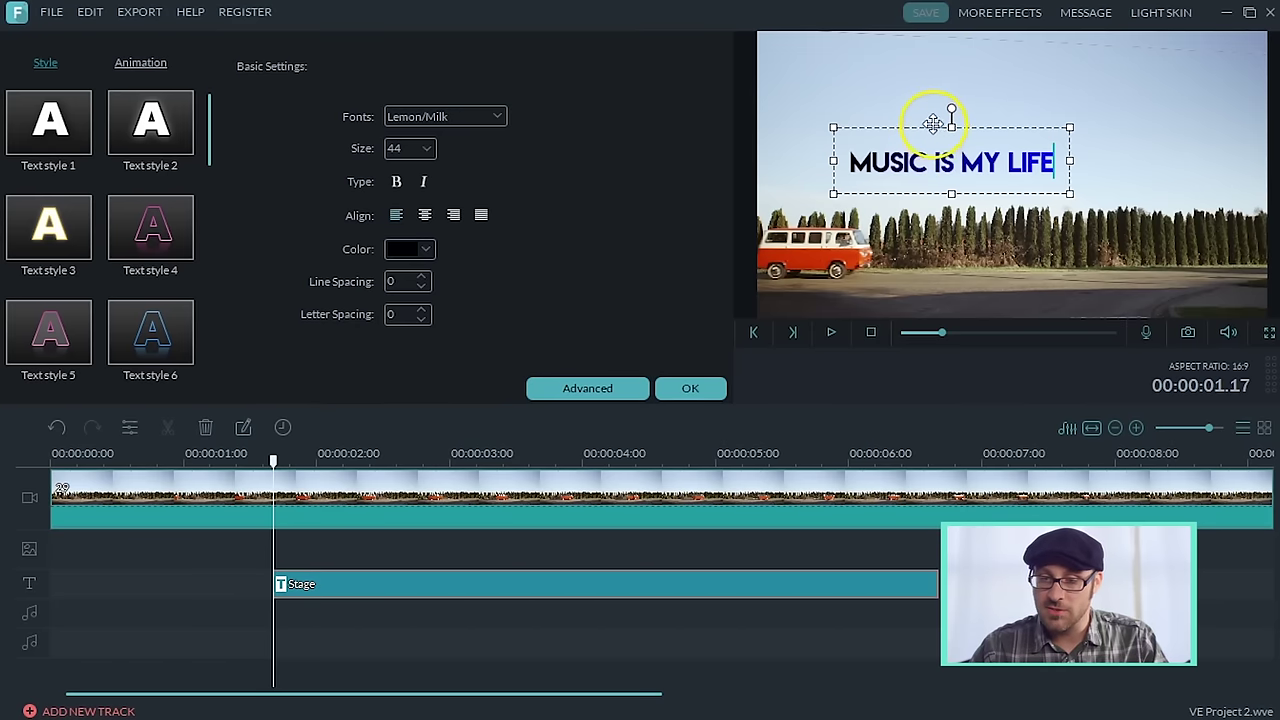
pyautogui.moveTo(933, 122); pyautogui.dragTo(996, 137)
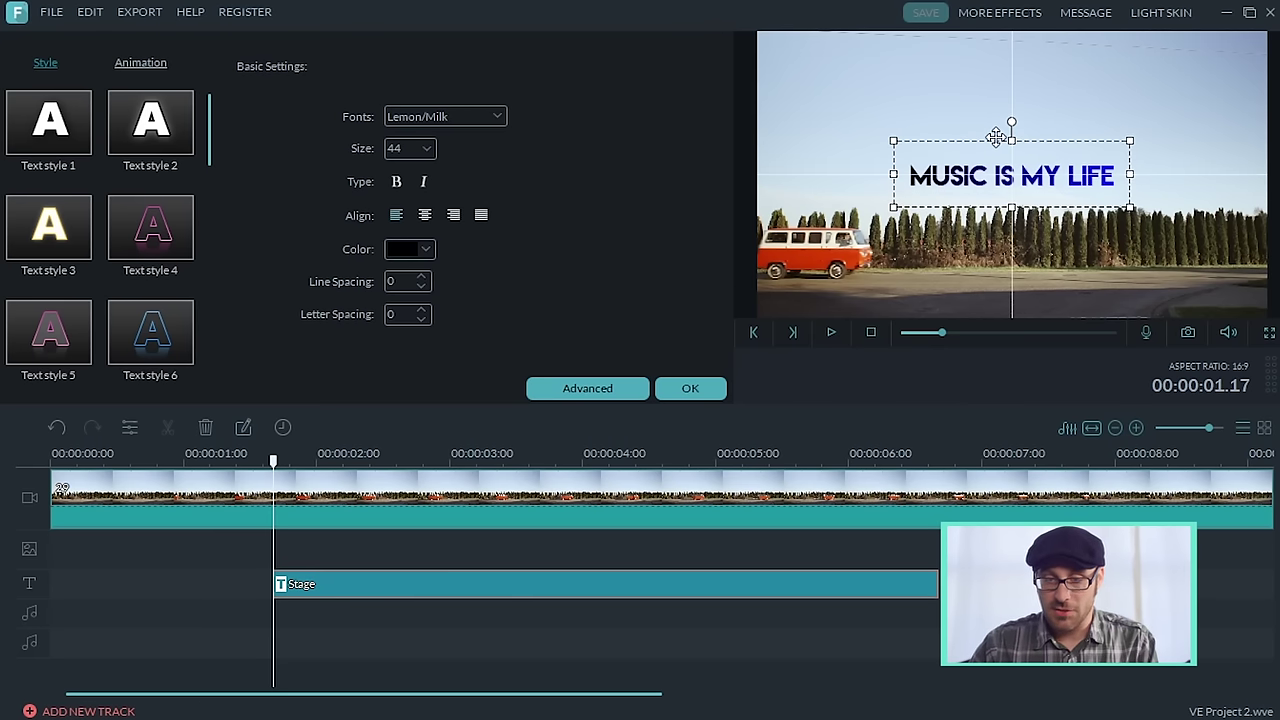
pyautogui.moveTo(997, 138); pyautogui.dragTo(997, 148)
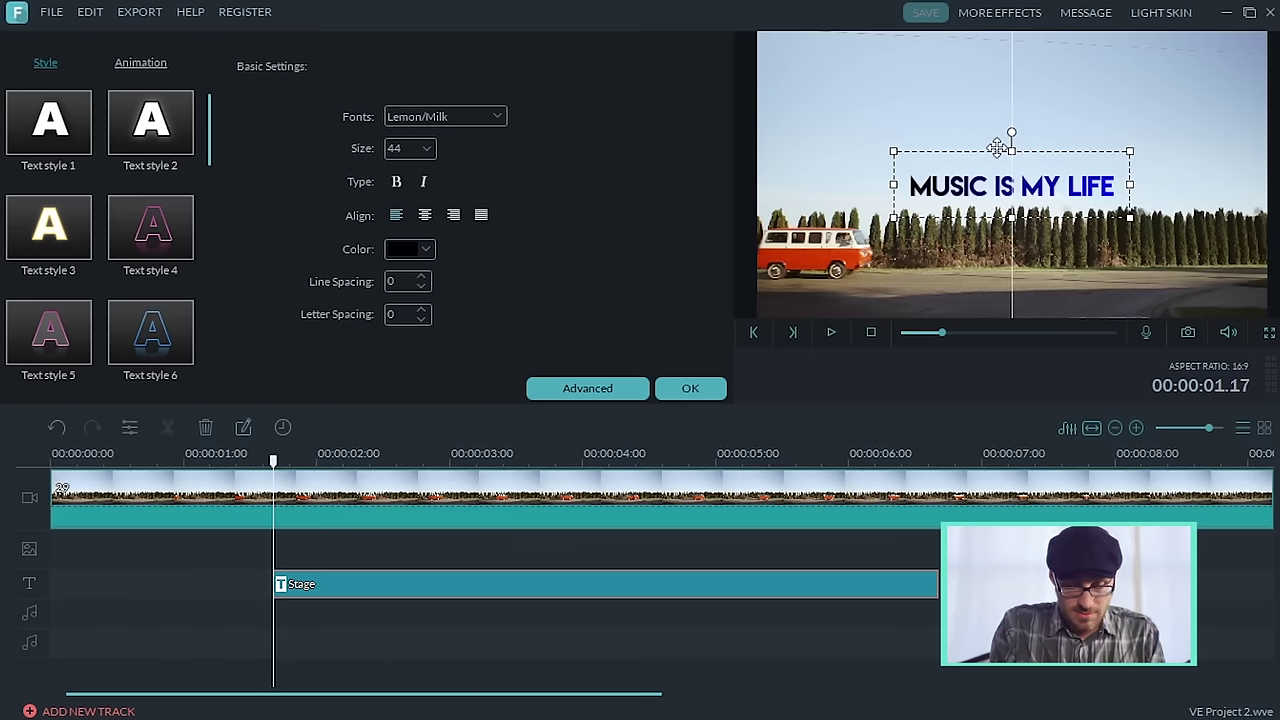
# Replace the caption text with 'HELP JEFF HELP YOU' and select it
pyautogui.doubleClick(1043, 200)
pyautogui.write('HELP JEFF ')
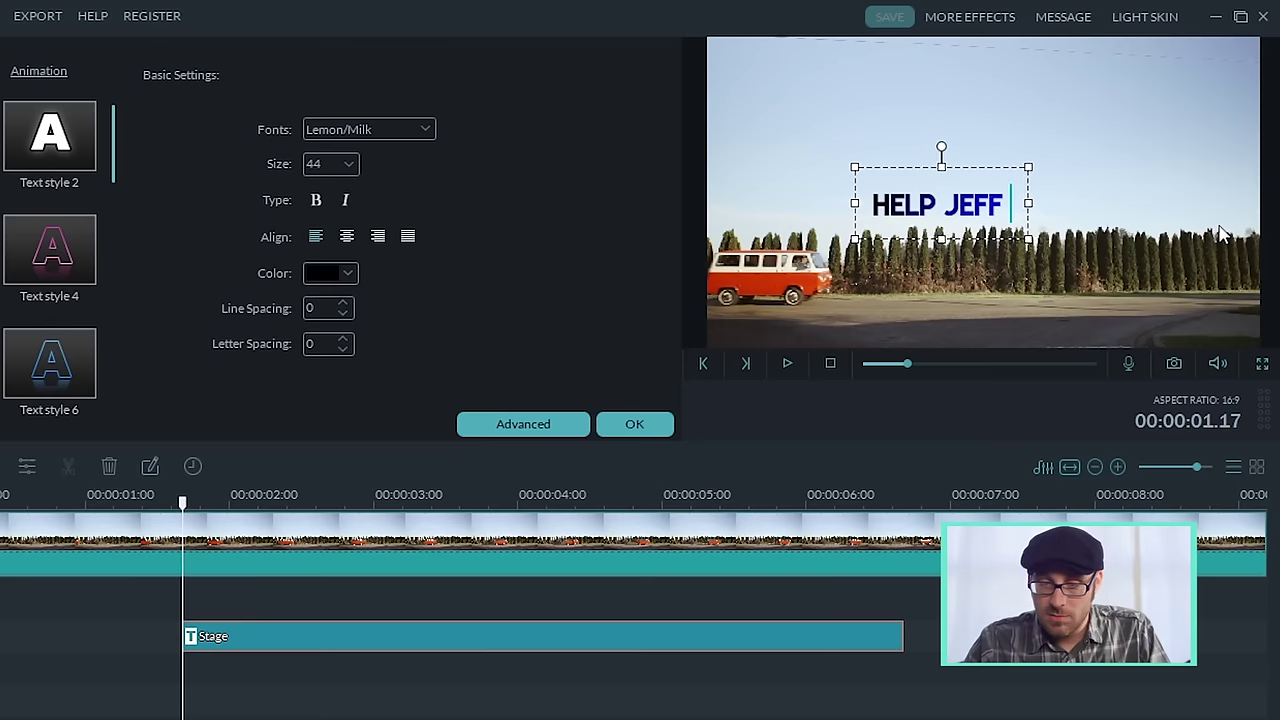
pyautogui.write('HELP YOU')
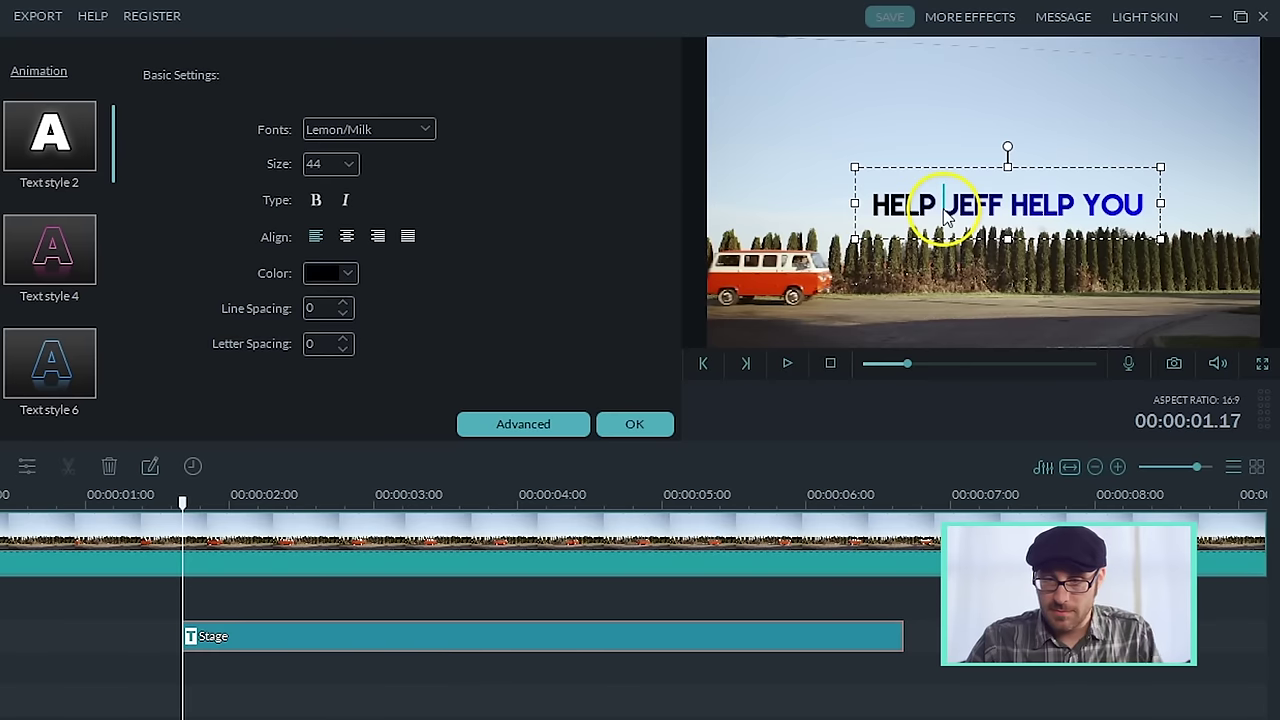
pyautogui.click(920, 205)
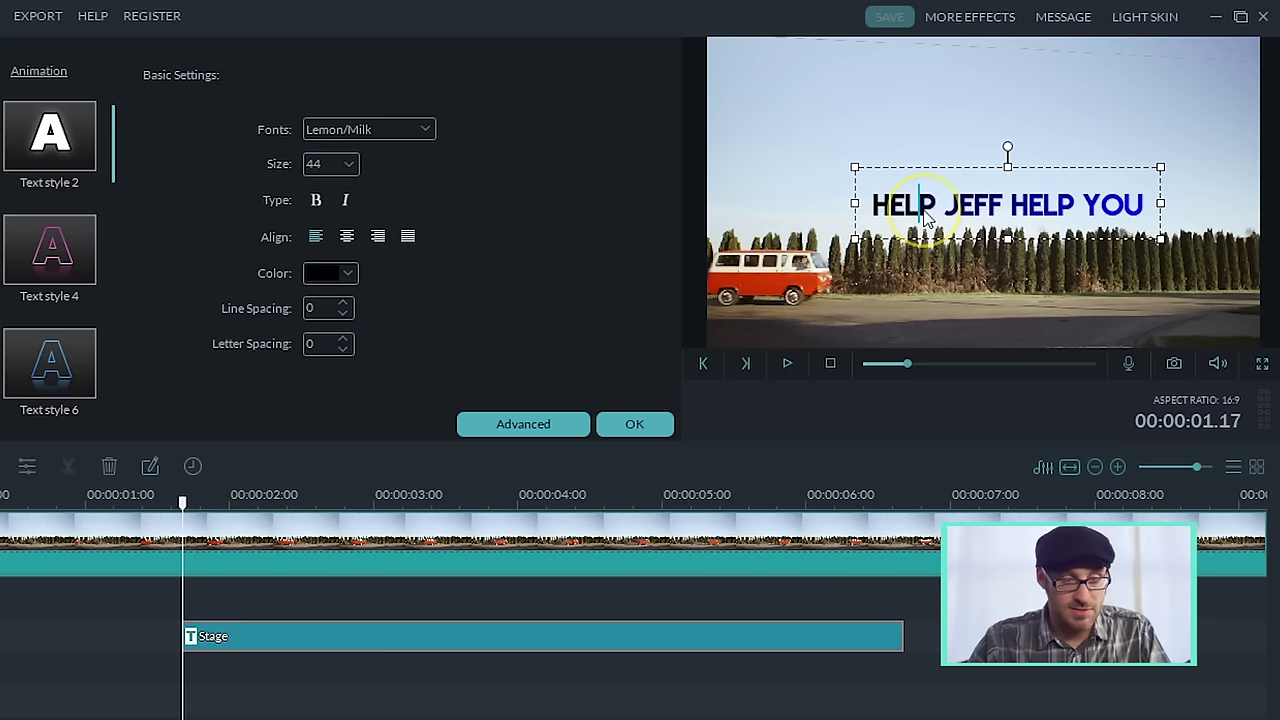
pyautogui.hotkey('ctrl', 'a')
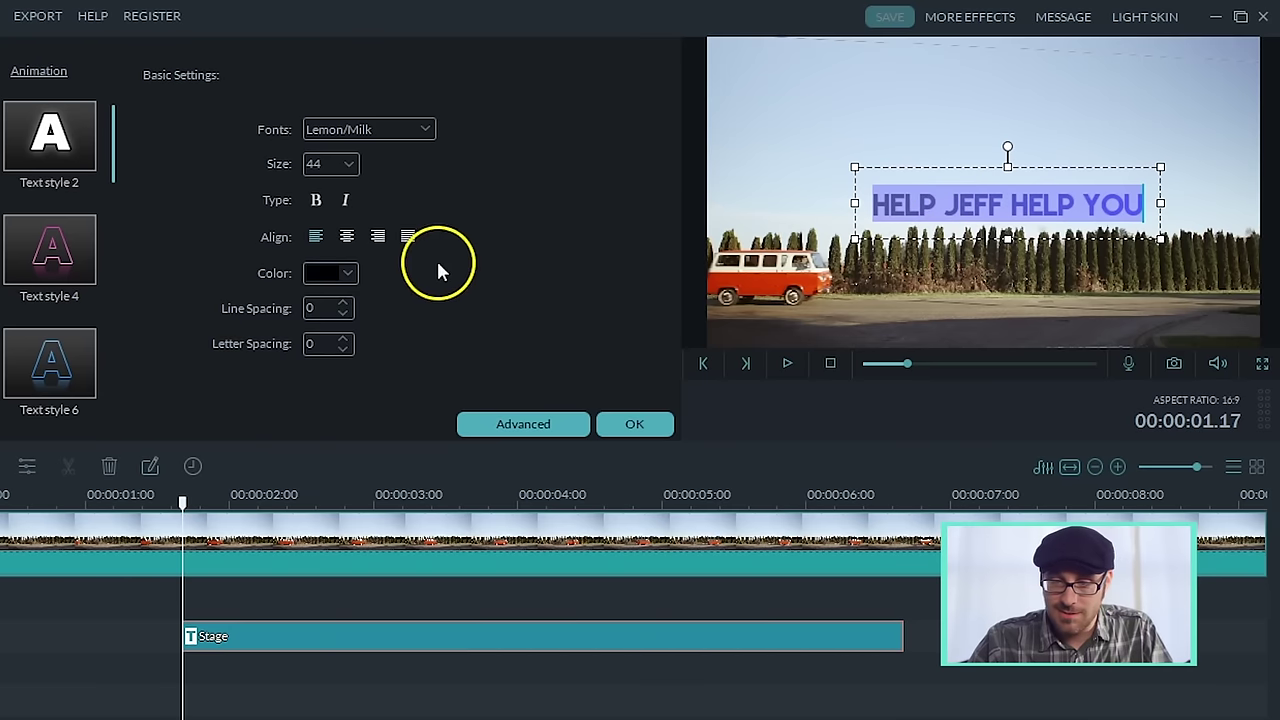
# Colour the caption red, then change it to orange via More Color
pyautogui.click(345, 275)
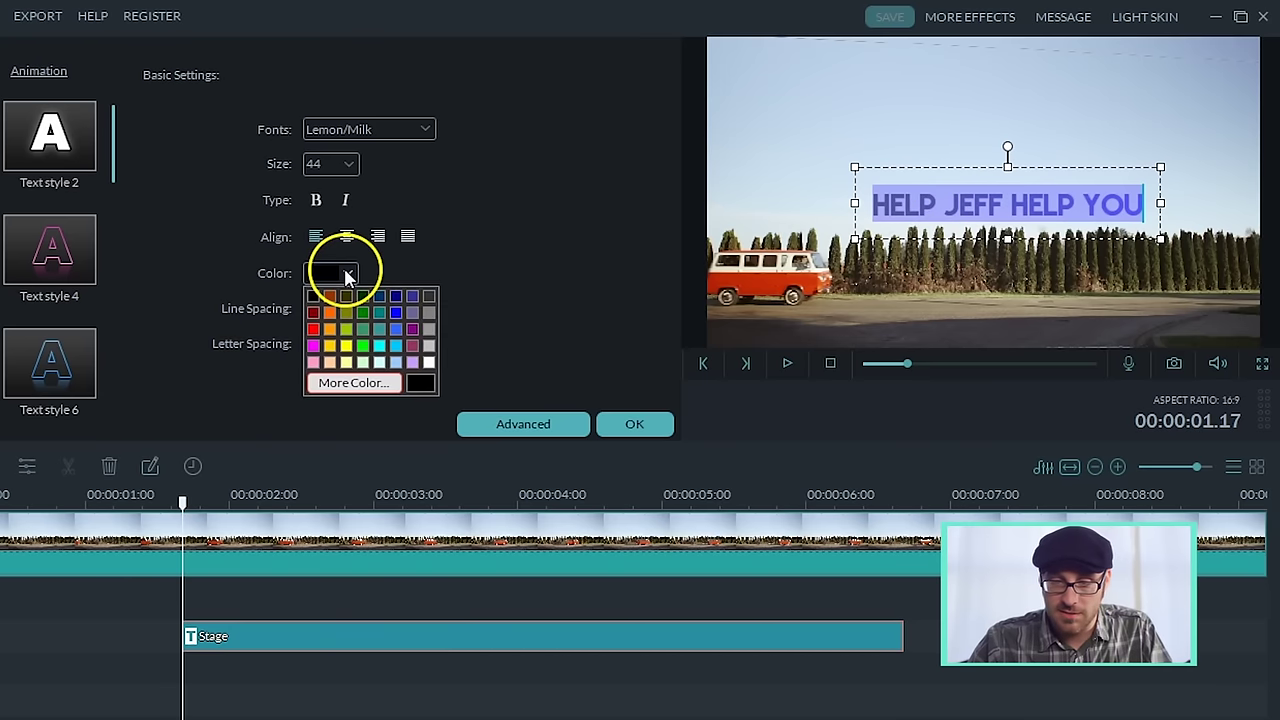
pyautogui.click(313, 331)
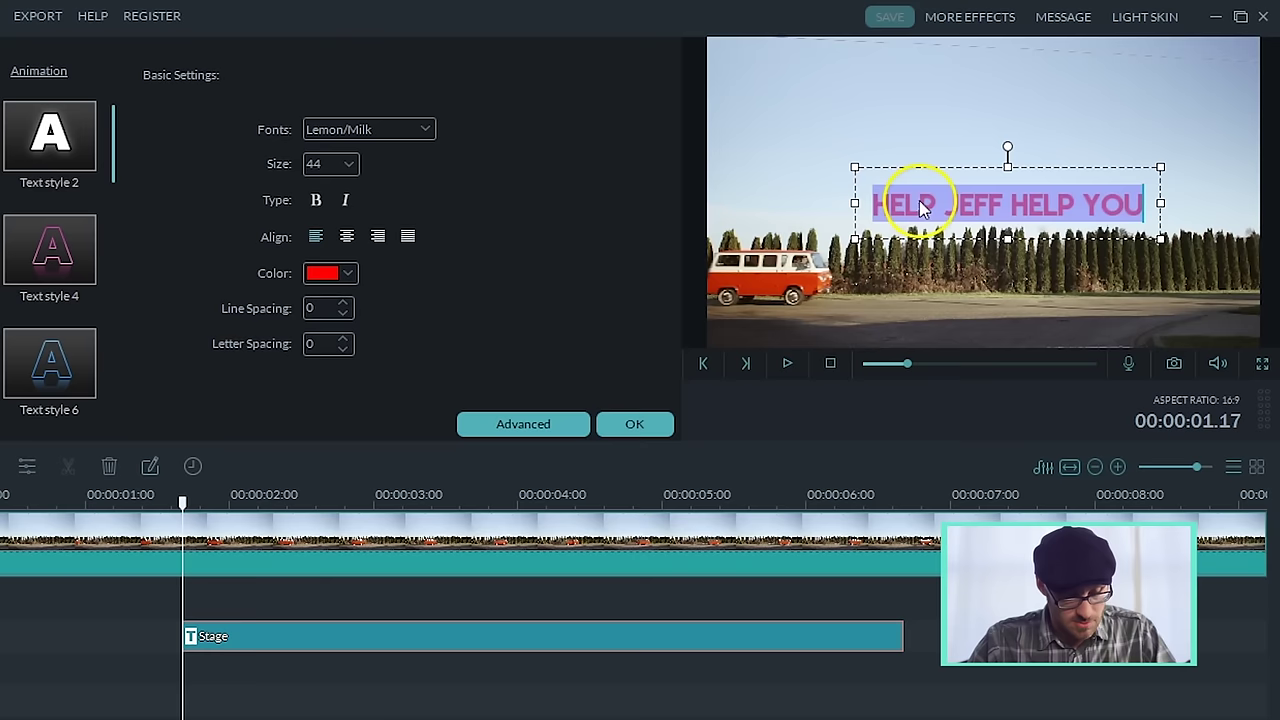
pyautogui.click(886, 208)
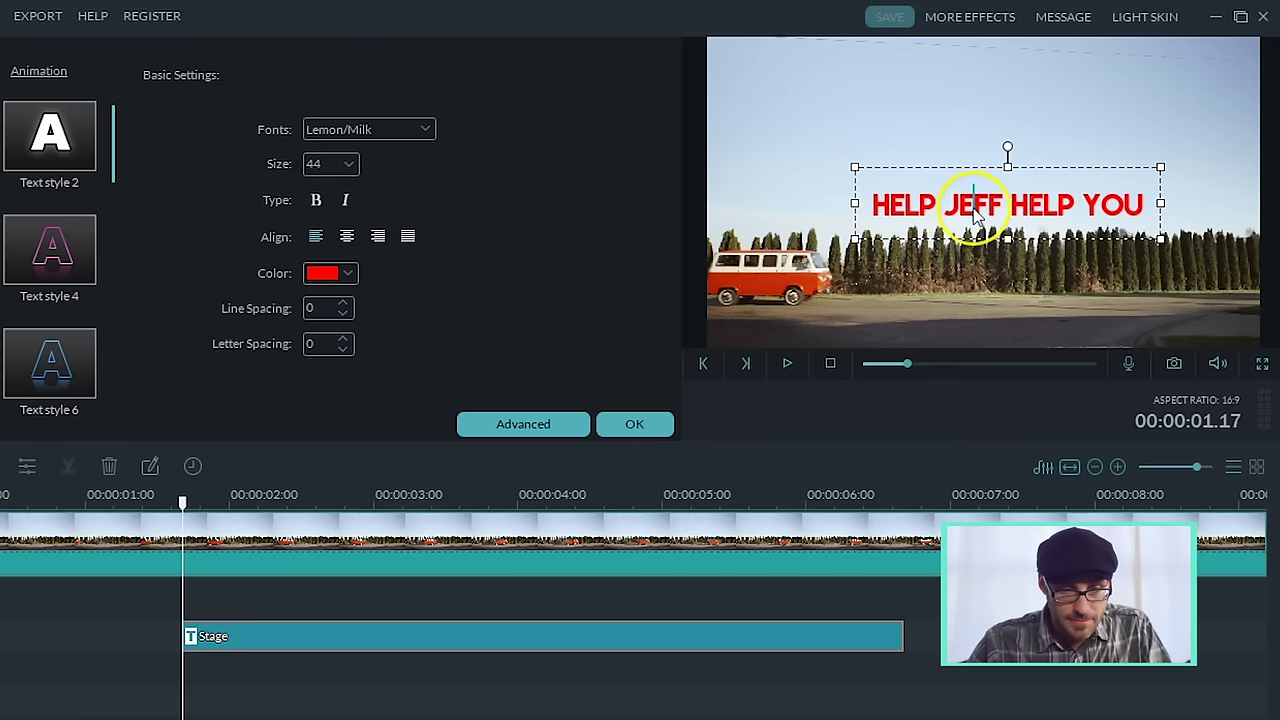
pyautogui.hotkey('ctrl', 'a')
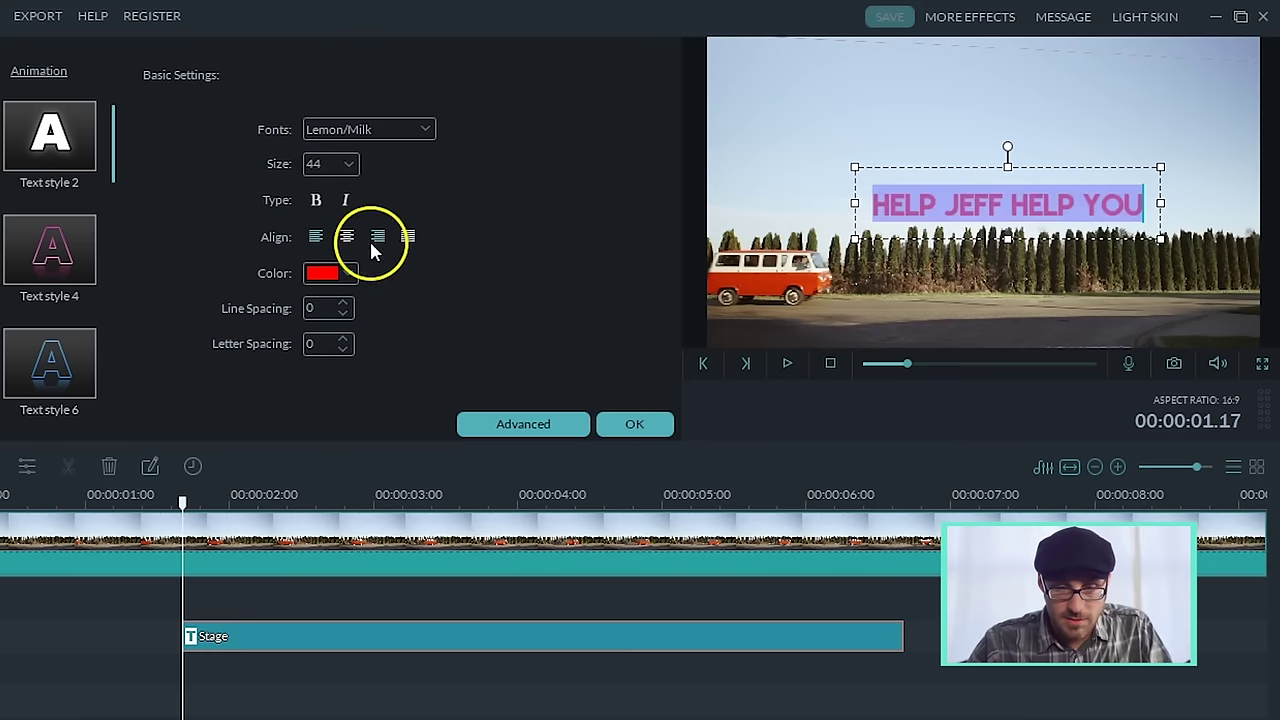
pyautogui.click(347, 273)
pyautogui.click(378, 382)
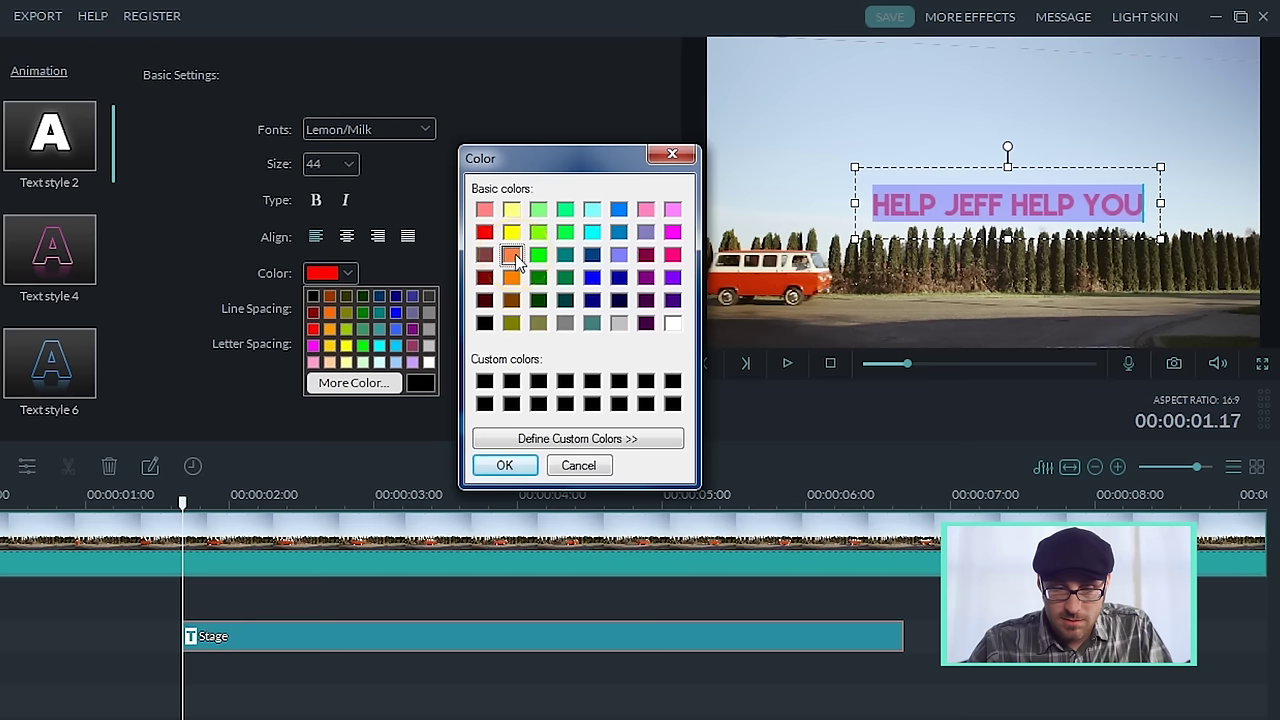
pyautogui.click(505, 466)
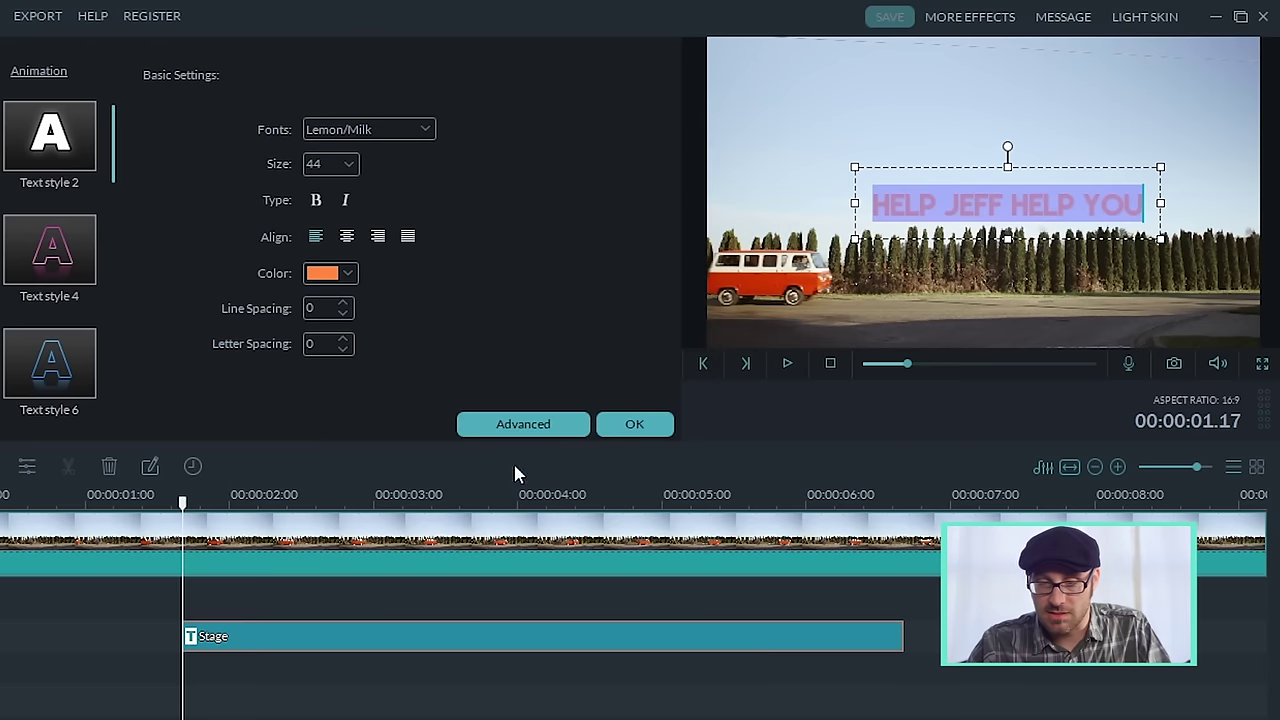
pyautogui.click(894, 202)
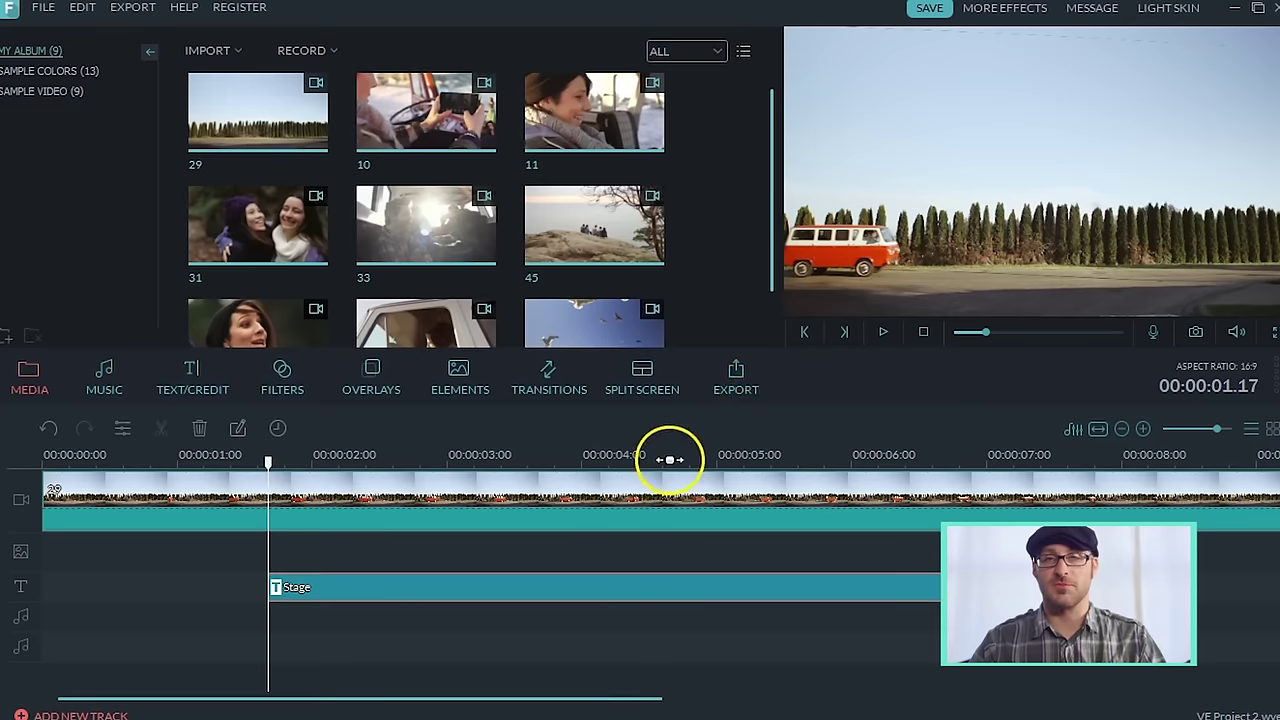
# Reopen the Stage title in the Advanced editor, then preview the timeline near the start
pyautogui.doubleClick(416, 586)
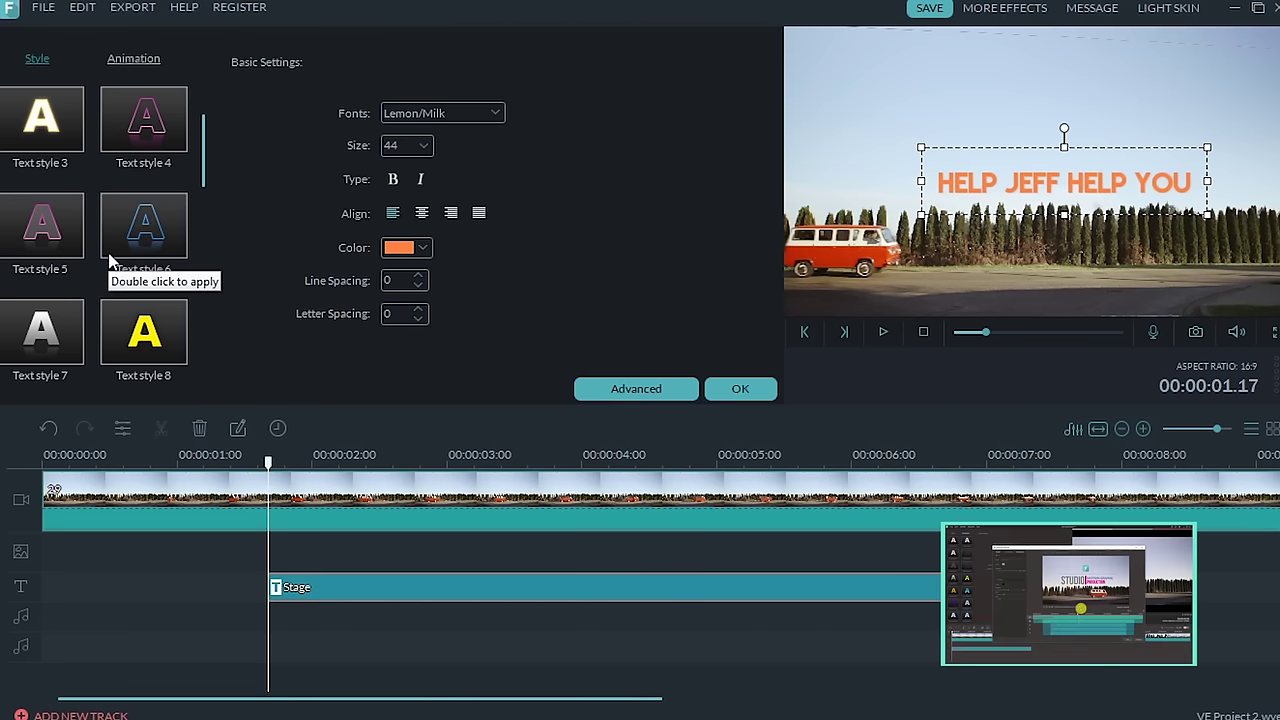
pyautogui.click(628, 397)
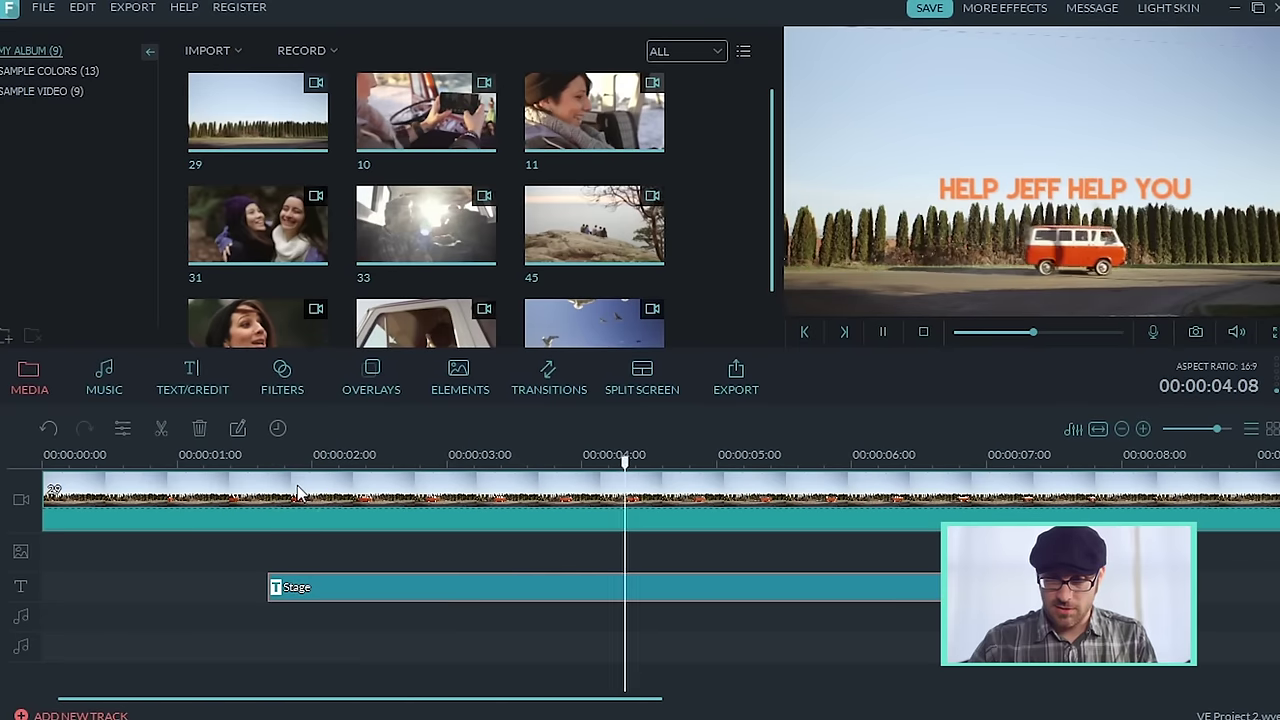
pyautogui.click(591, 519)
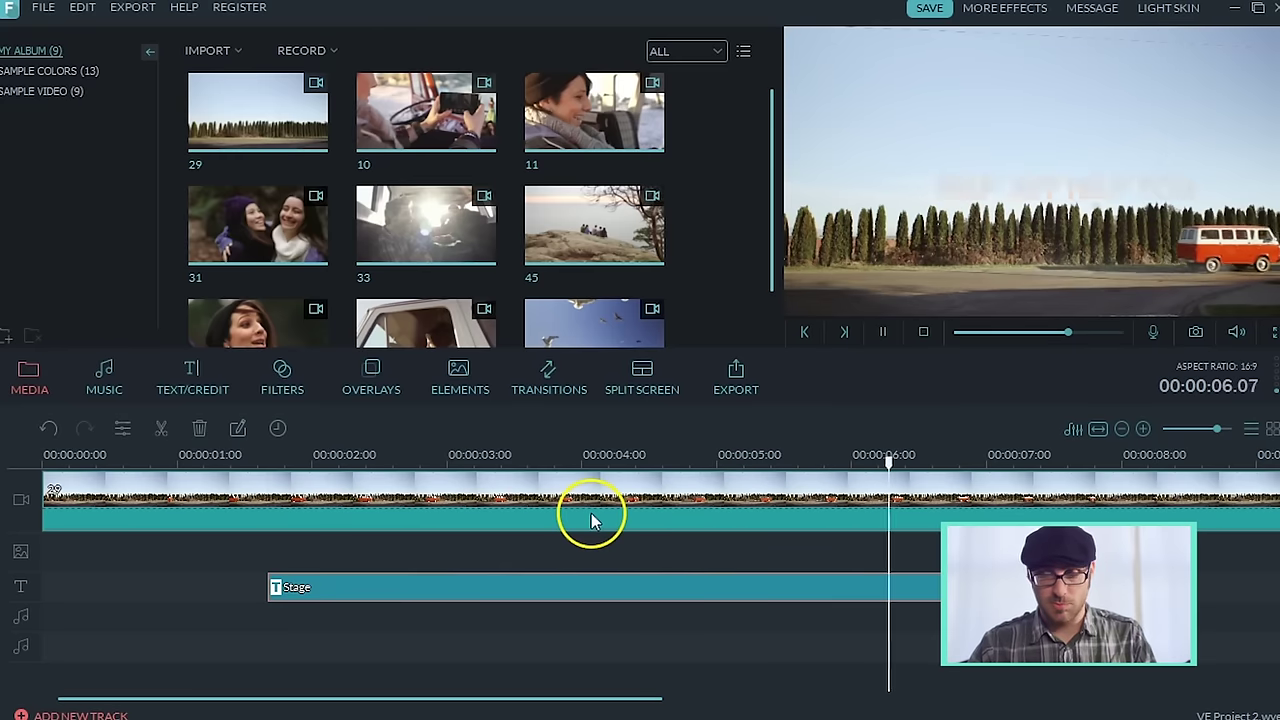
pyautogui.click(66, 456)
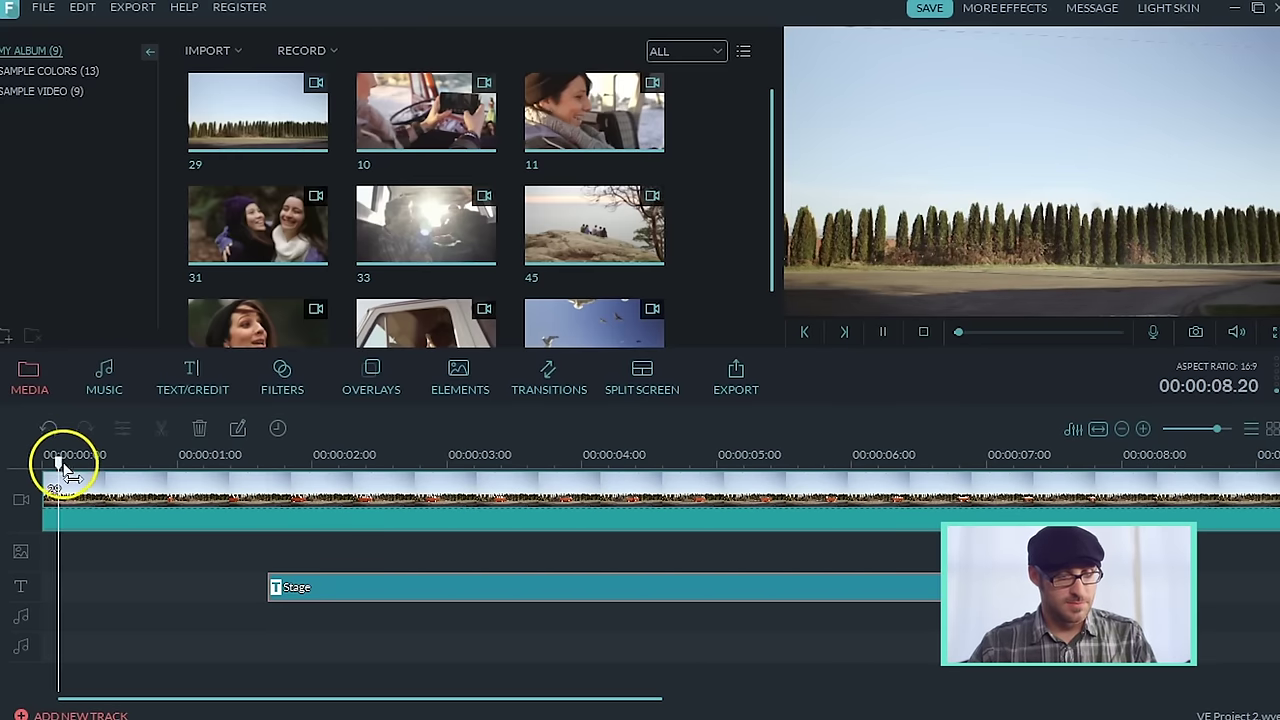
# Add the Trees to stone song to the audio track at the start and preview it
pyautogui.click(25, 457)
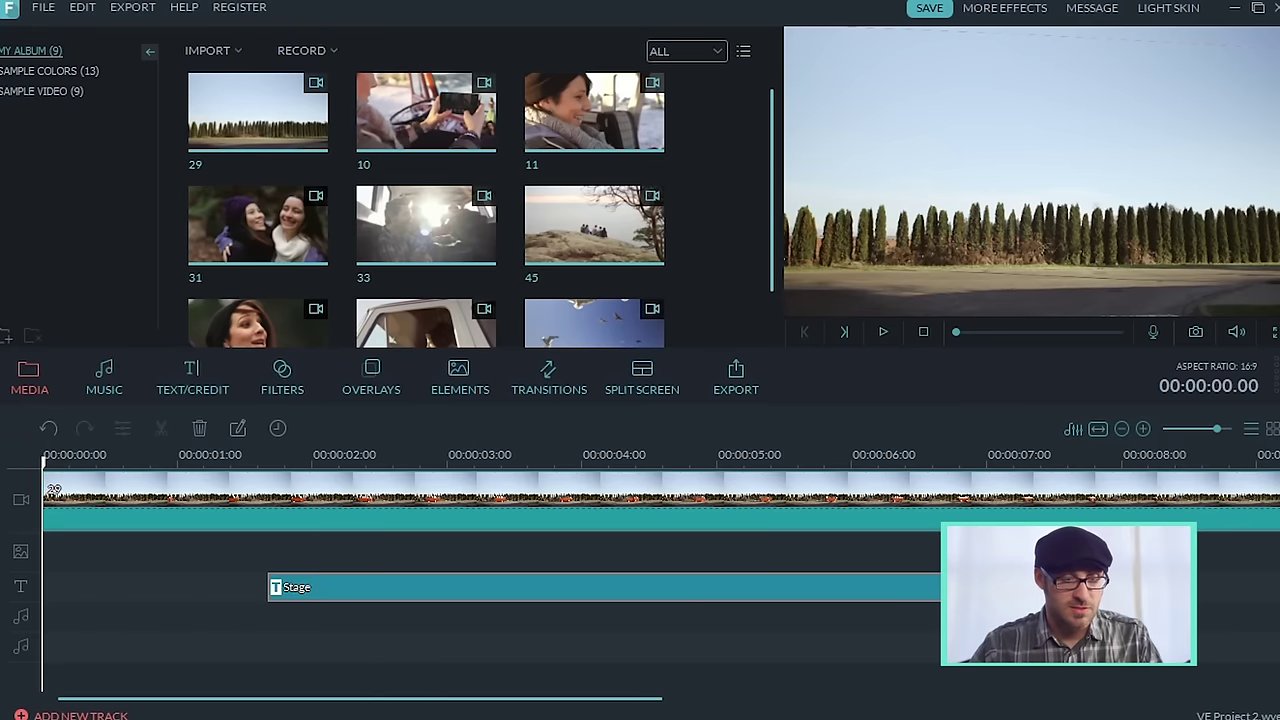
pyautogui.click(106, 372)
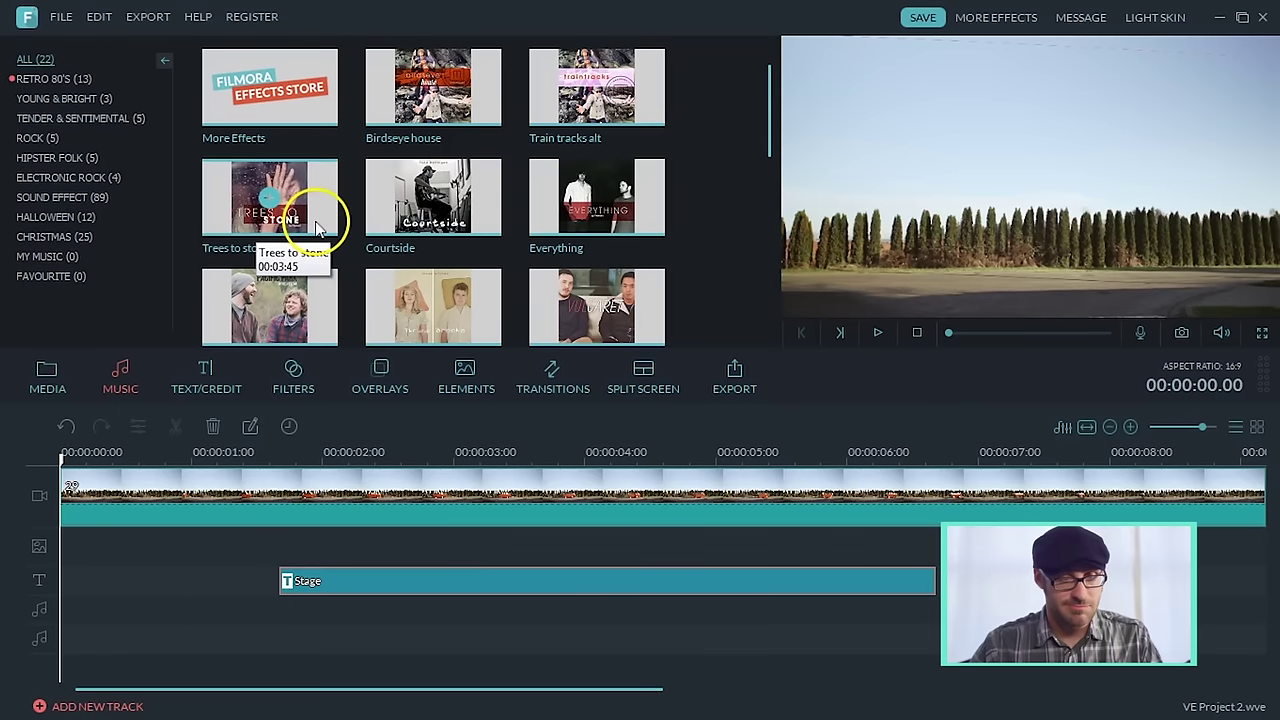
pyautogui.click(268, 205)
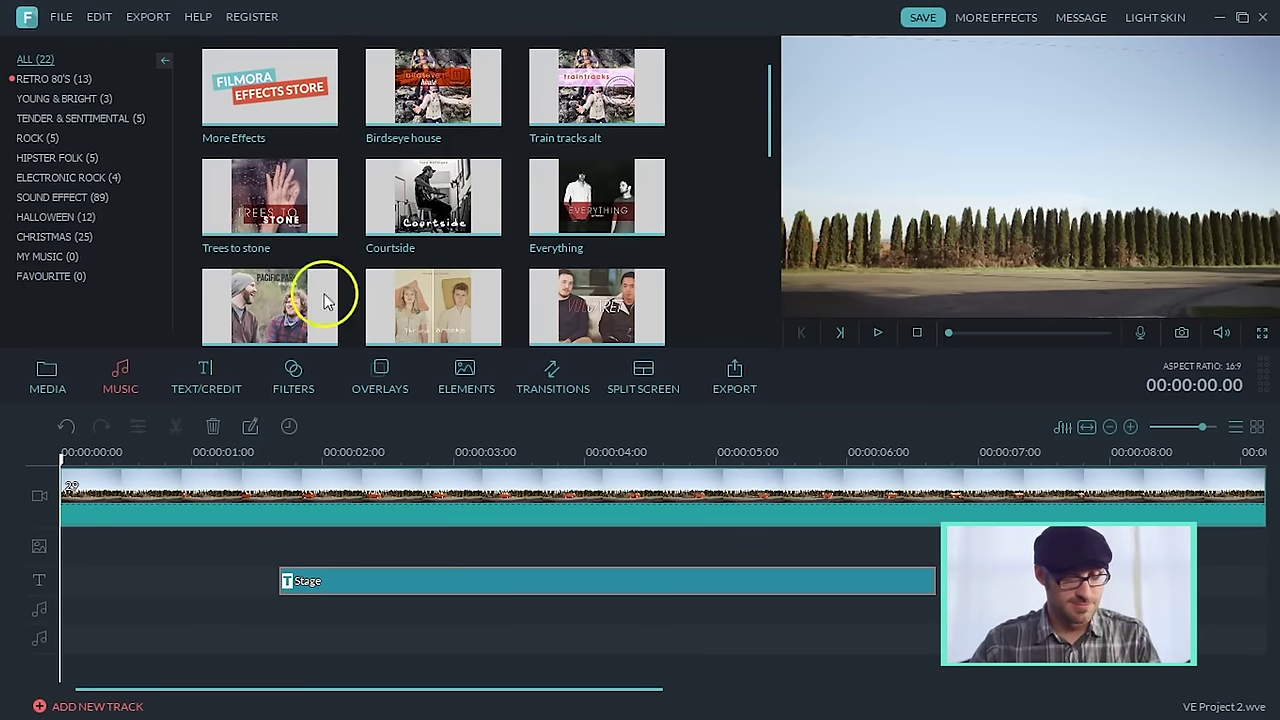
pyautogui.press('space')
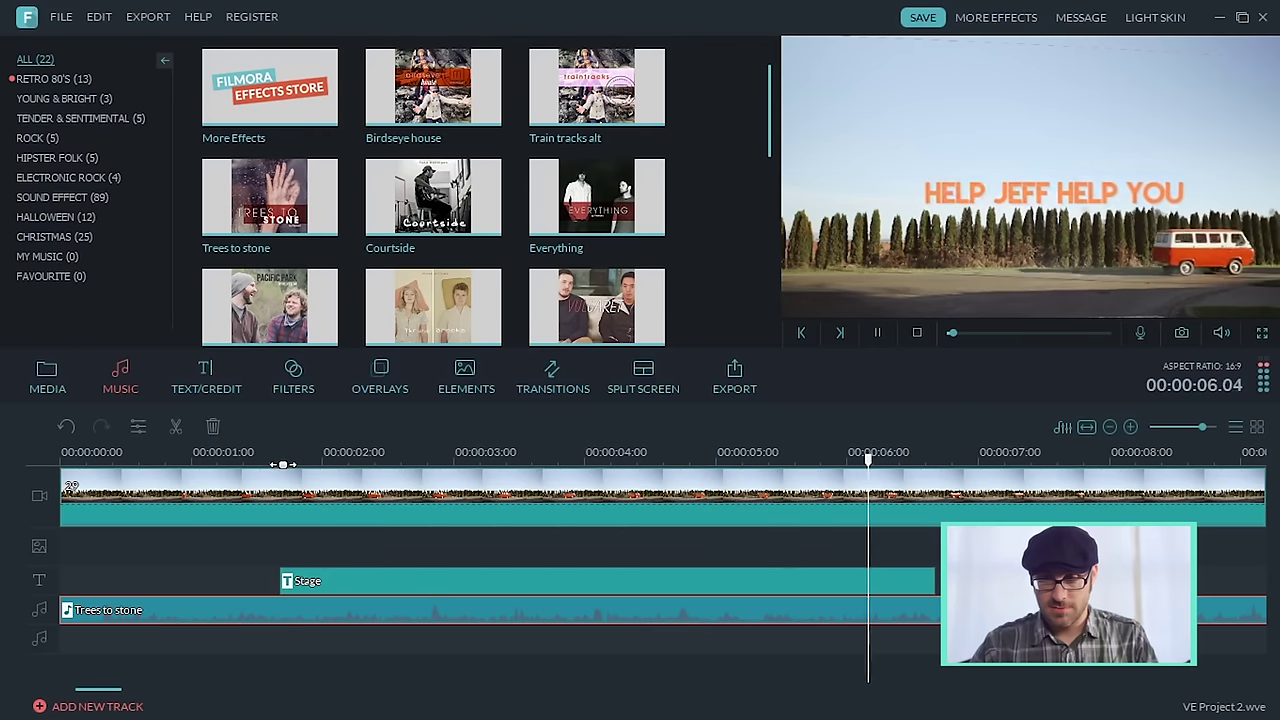
pyautogui.press('space')
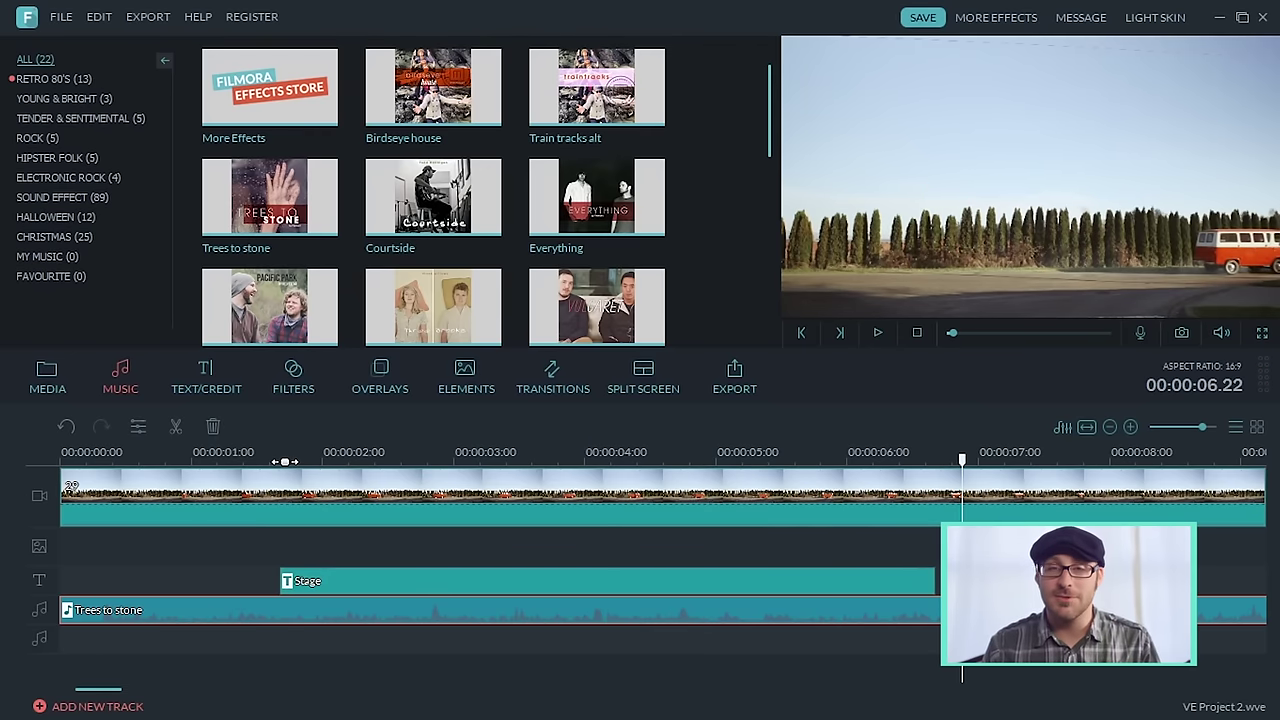